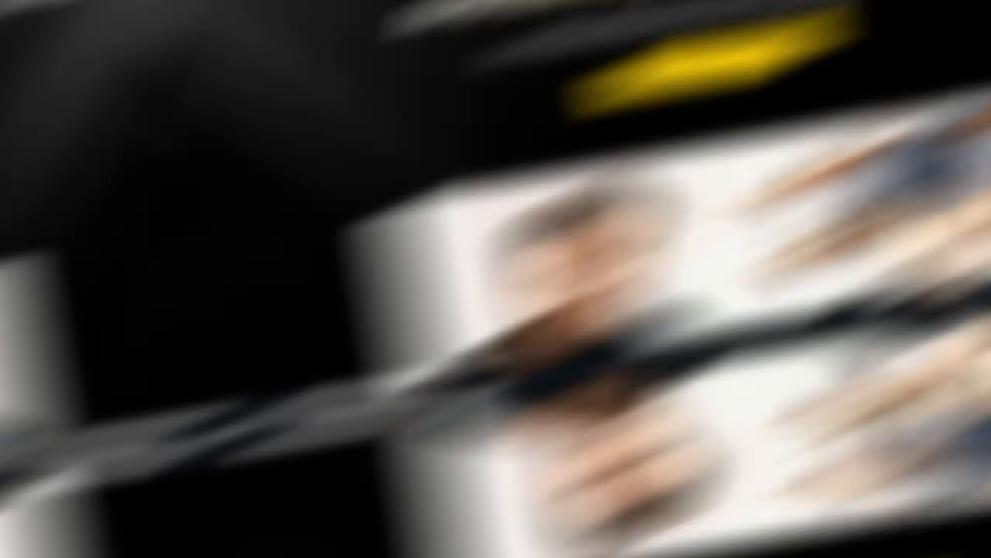
Look over the Dzine landing page and the popular tools on its home page.
{"action": "scroll", "coordinate": [901, 250], "scroll_direction": "down", "scroll_amount": 8}
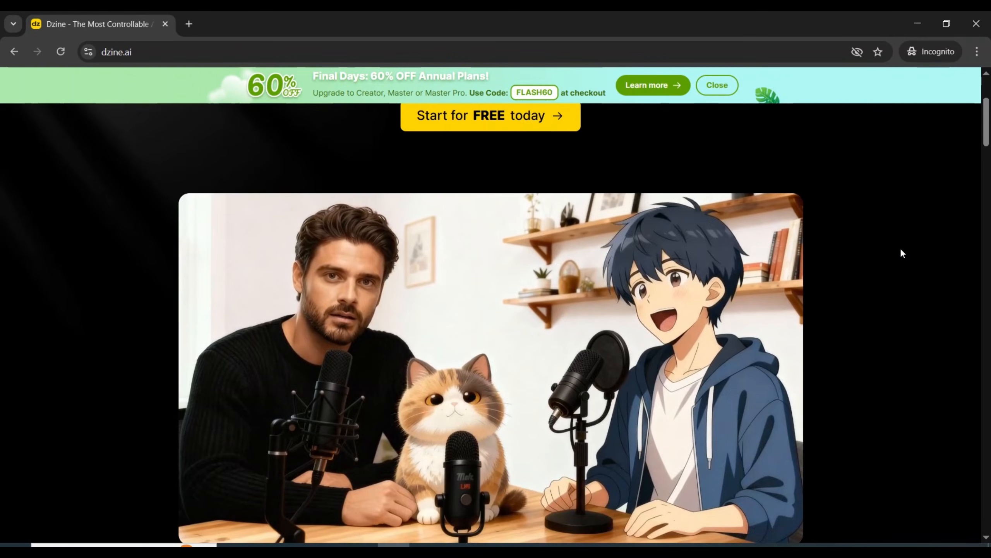
{"action": "scroll", "coordinate": [932, 266], "scroll_direction": "down", "scroll_amount": 10}
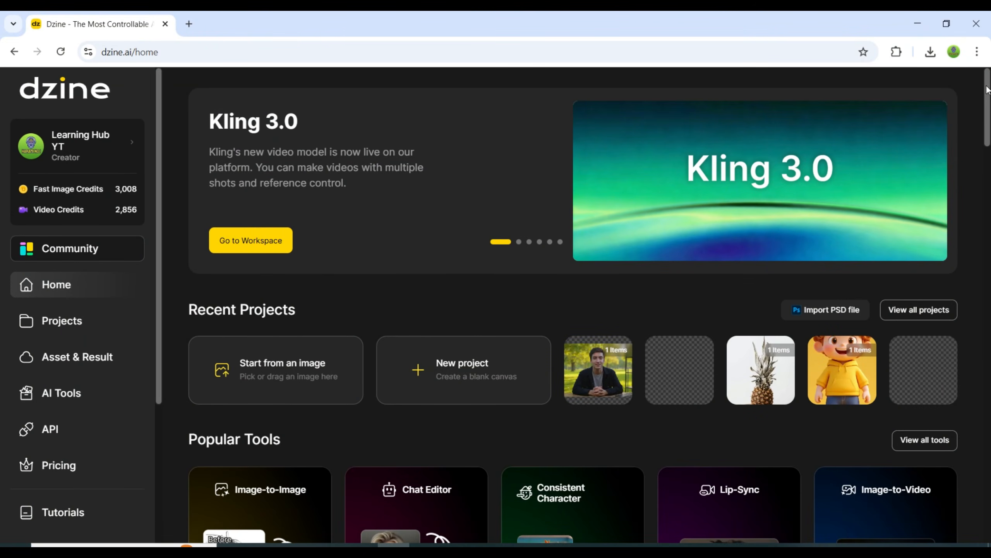
{"action": "left_click_drag", "start_coordinate": [987, 89], "coordinate": [988, 141]}
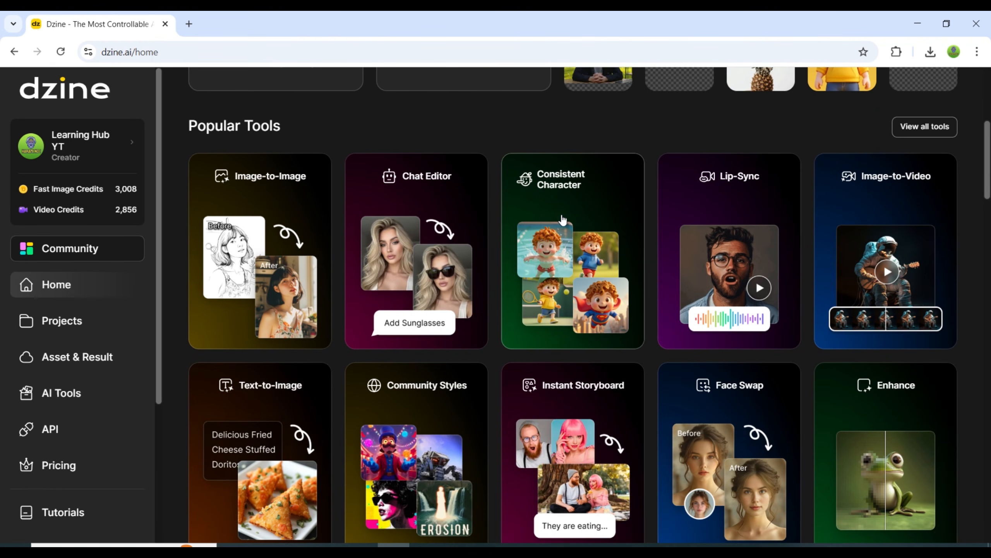
{"action": "scroll", "coordinate": [867, 247], "scroll_direction": "down", "scroll_amount": 2}
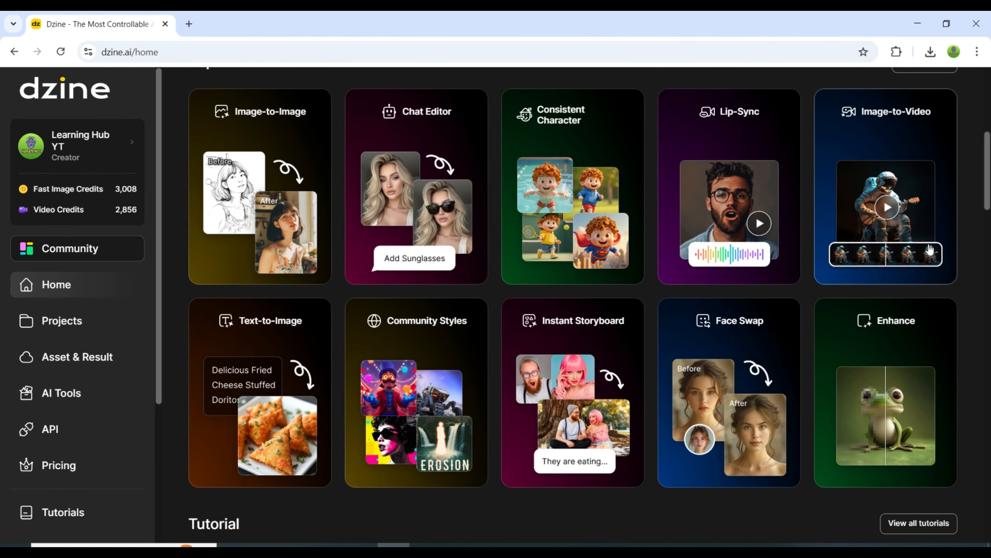
{"action": "scroll", "coordinate": [930, 249], "scroll_direction": "down", "scroll_amount": 4}
{"action": "scroll", "coordinate": [954, 249], "scroll_direction": "down", "scroll_amount": 1}
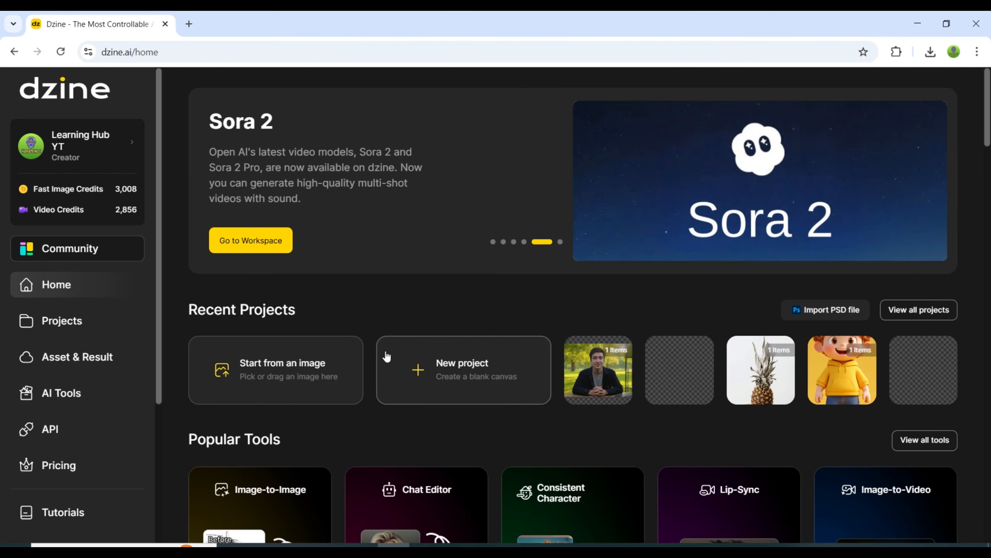
Open the AI Tools page and look through the whole collection of available tools.
{"action": "left_click", "coordinate": [74, 402]}
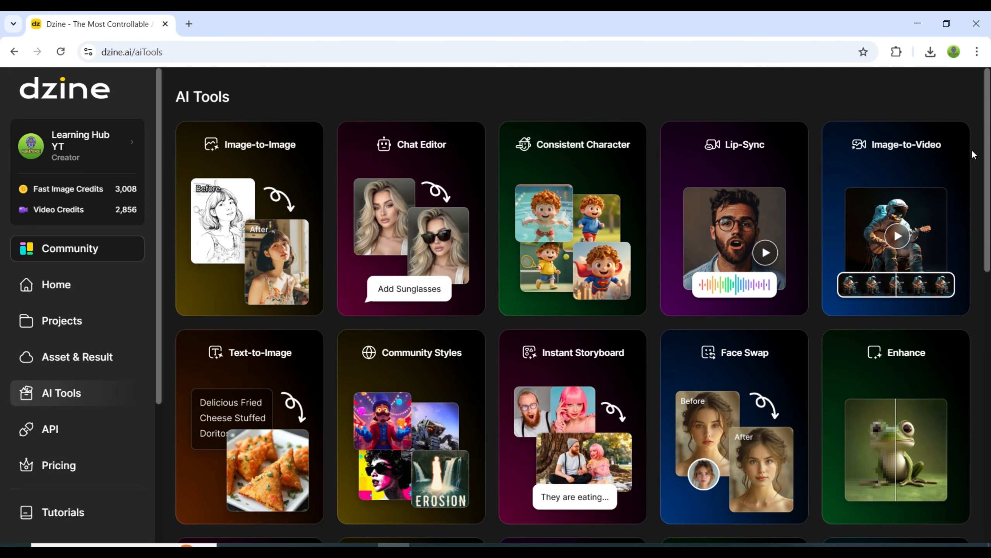
{"action": "scroll", "coordinate": [974, 151], "scroll_direction": "down", "scroll_amount": 3}
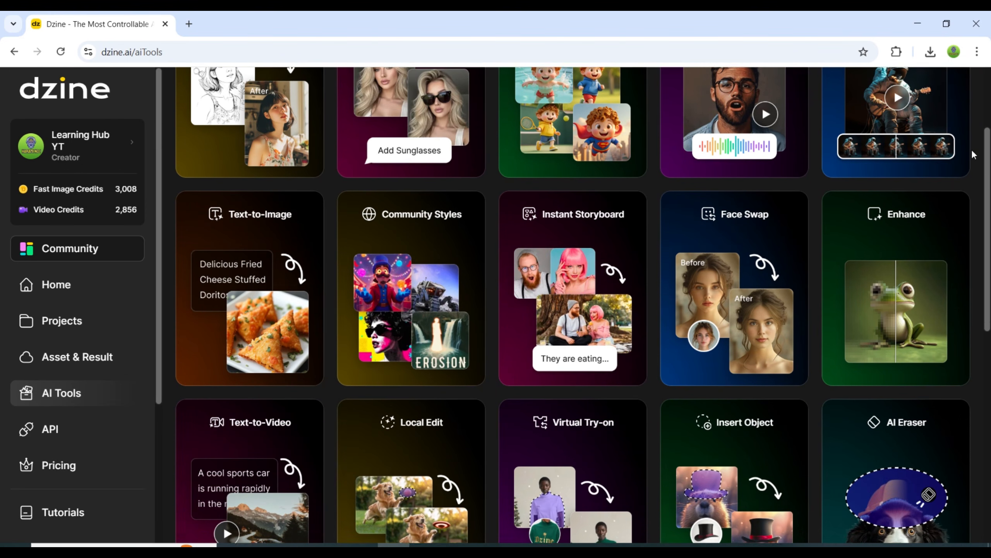
{"action": "scroll", "coordinate": [972, 154], "scroll_direction": "down", "scroll_amount": 4}
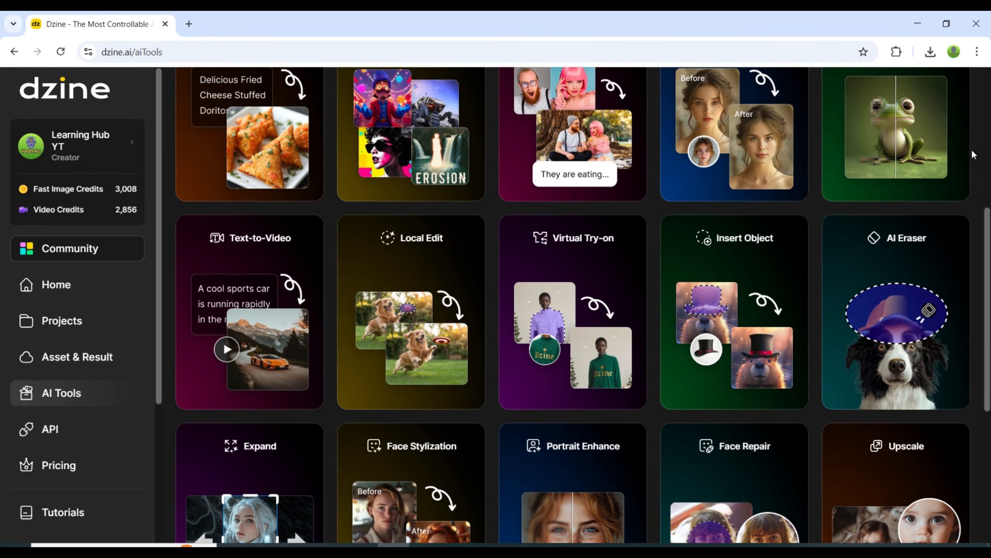
{"action": "scroll", "coordinate": [972, 154], "scroll_direction": "down", "scroll_amount": 4}
{"action": "scroll", "coordinate": [972, 152], "scroll_direction": "down", "scroll_amount": 2}
{"action": "scroll", "coordinate": [976, 200], "scroll_direction": "up", "scroll_amount": 3}
{"action": "scroll", "coordinate": [978, 201], "scroll_direction": "up", "scroll_amount": 9}
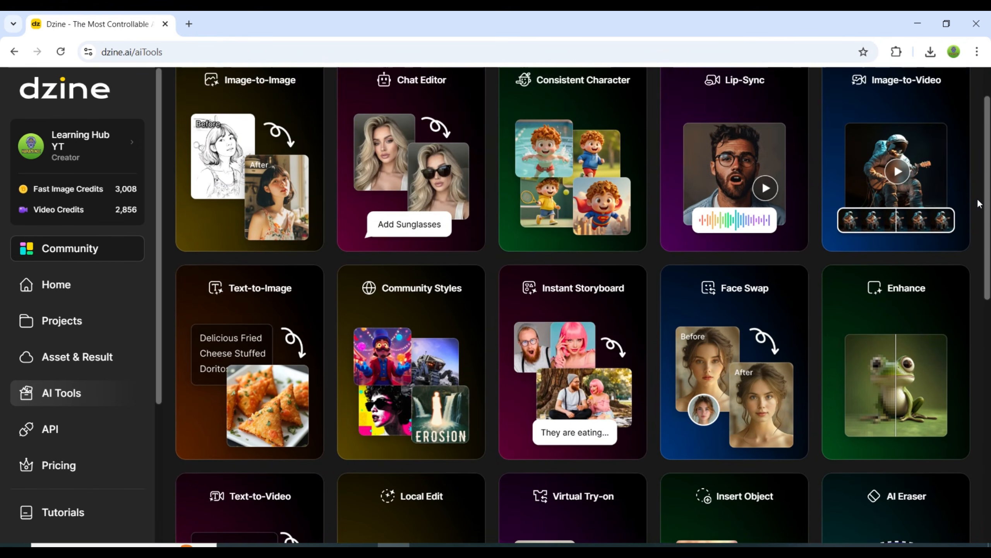
{"action": "scroll", "coordinate": [977, 201], "scroll_direction": "up", "scroll_amount": 2}
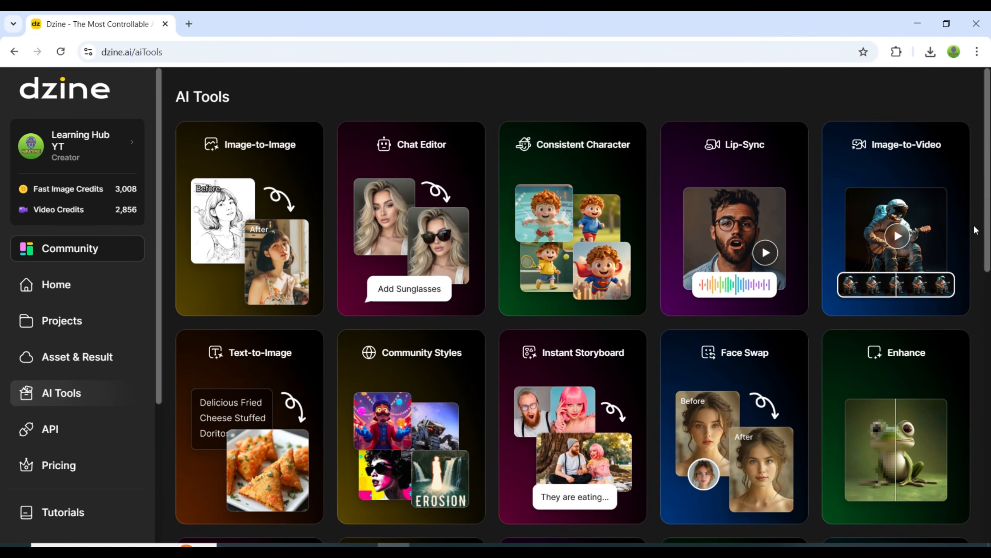
{"action": "scroll", "coordinate": [974, 225], "scroll_direction": "down", "scroll_amount": 3}
{"action": "scroll", "coordinate": [974, 227], "scroll_direction": "down", "scroll_amount": 8}
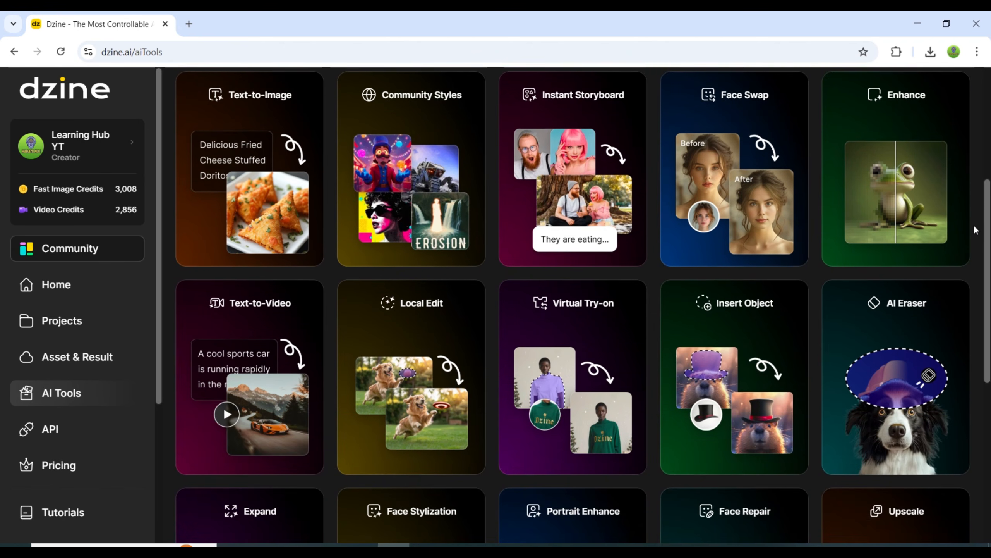
{"action": "scroll", "coordinate": [976, 228], "scroll_direction": "down", "scroll_amount": 2}
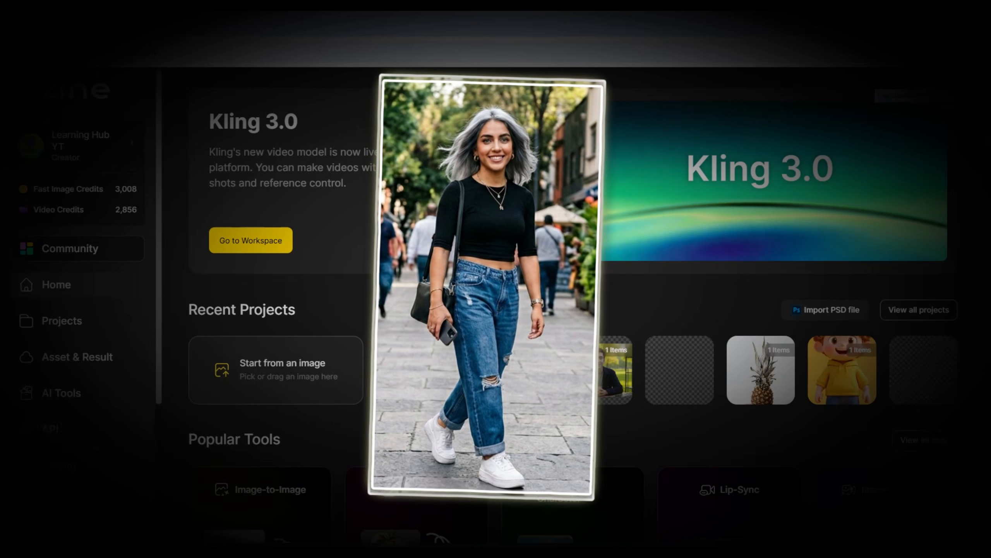
{"action": "scroll", "coordinate": [990, 125], "scroll_direction": "down", "scroll_amount": 3}
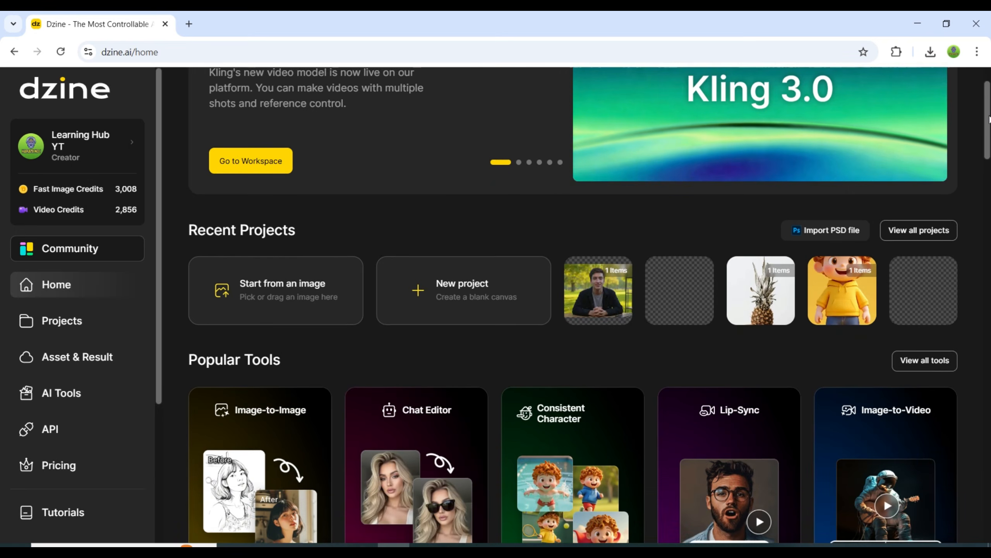
{"action": "scroll", "coordinate": [990, 125], "scroll_direction": "down", "scroll_amount": 1}
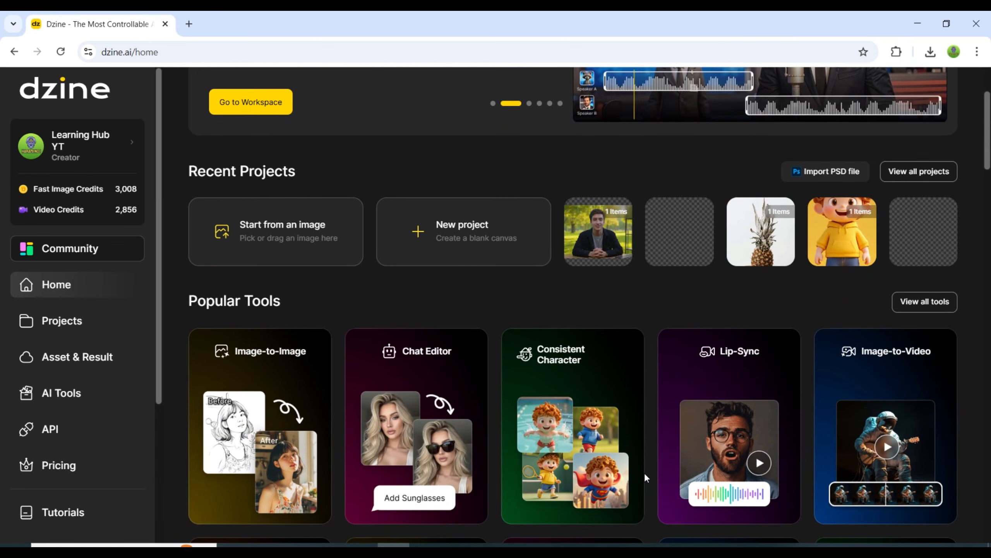
{"action": "scroll", "coordinate": [614, 516], "scroll_direction": "up", "scroll_amount": 3}
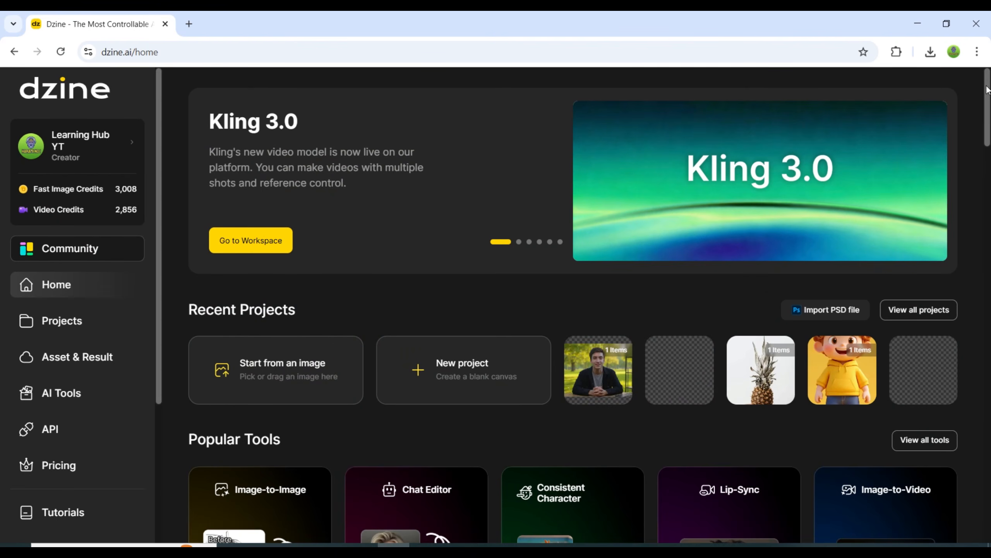
Open the Text-to-Image tool and enter the prompt "create a female model having blue".
{"action": "left_click_drag", "start_coordinate": [987, 89], "coordinate": [988, 128]}
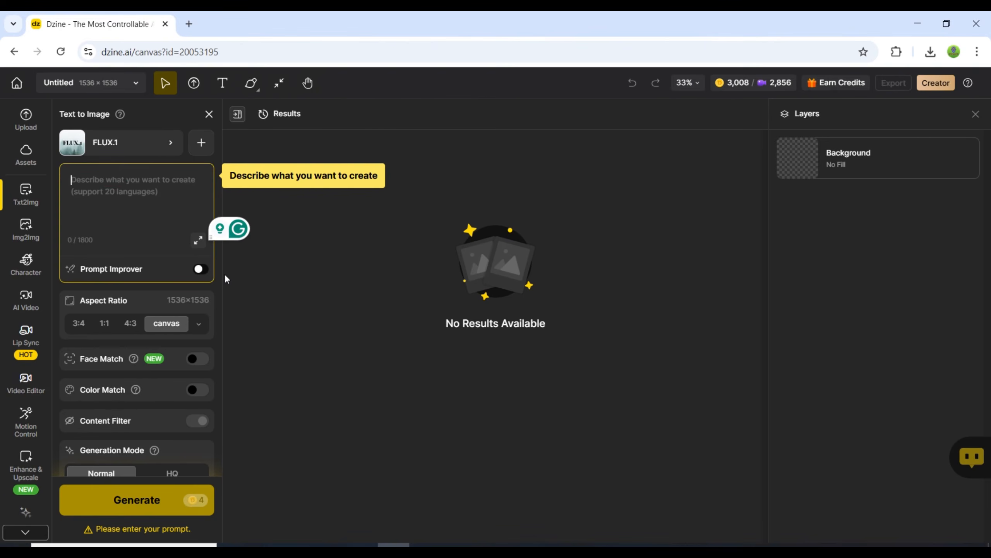
{"action": "type", "text": "create a female model ha"}
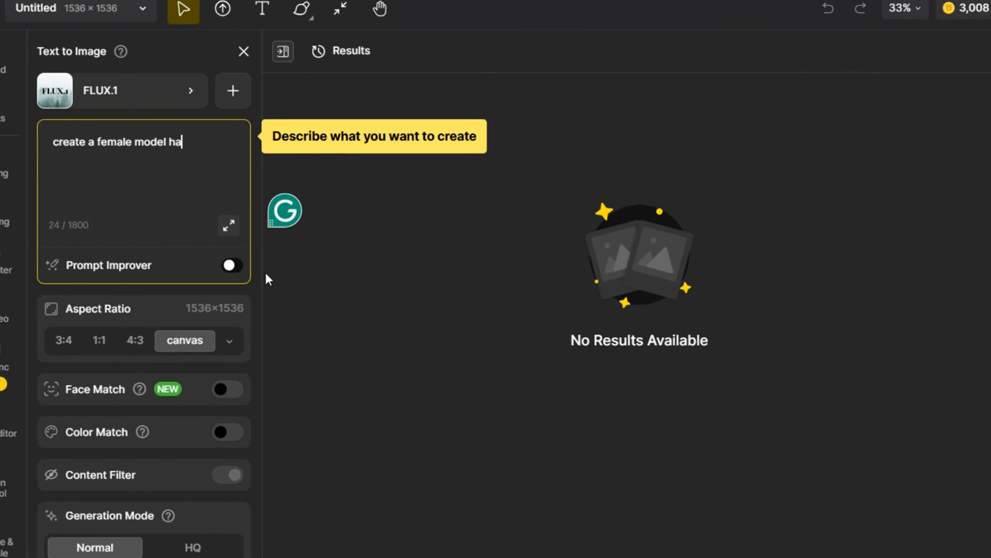
{"action": "type", "text": "ving blue"}
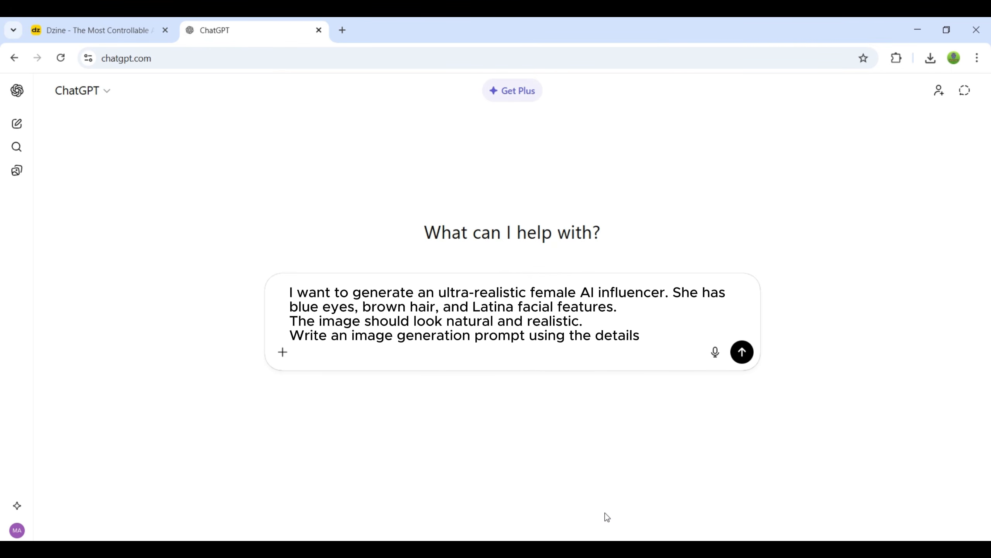
Ask ChatGPT for an image prompt for an ultra-realistic female AI influencer with blue eyes, brown hair and Latina features, and read the reply.
{"action": "key", "text": "Return"}
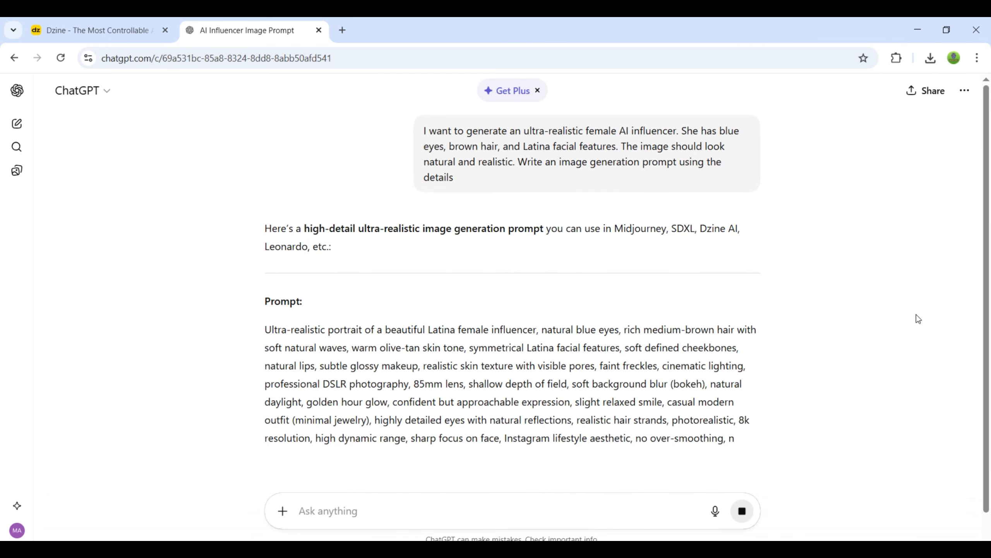
{"action": "scroll", "coordinate": [916, 319], "scroll_direction": "down", "scroll_amount": 2}
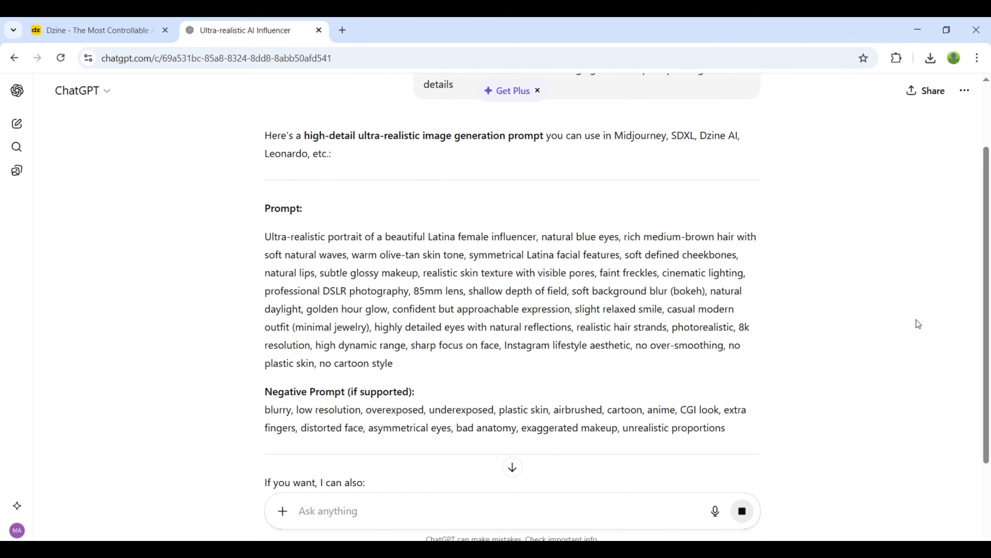
{"action": "scroll", "coordinate": [916, 319], "scroll_direction": "down", "scroll_amount": 2}
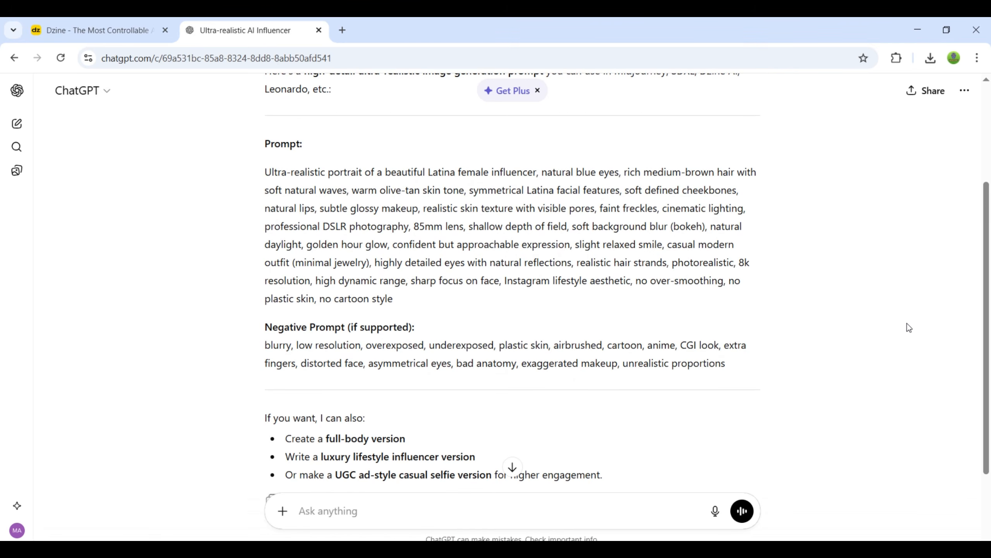
{"action": "scroll", "coordinate": [913, 322], "scroll_direction": "down", "scroll_amount": 2}
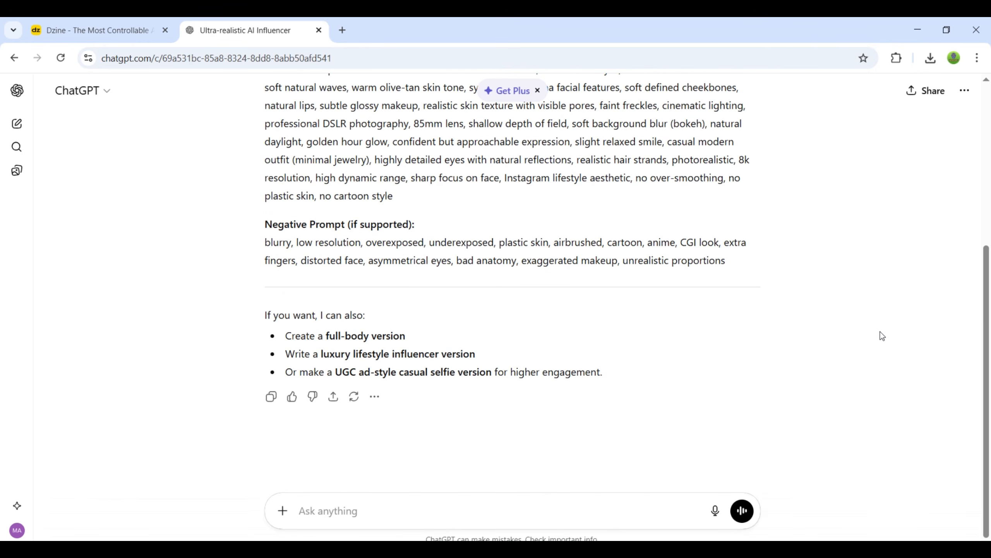
{"action": "scroll", "coordinate": [822, 345], "scroll_direction": "up", "scroll_amount": 2}
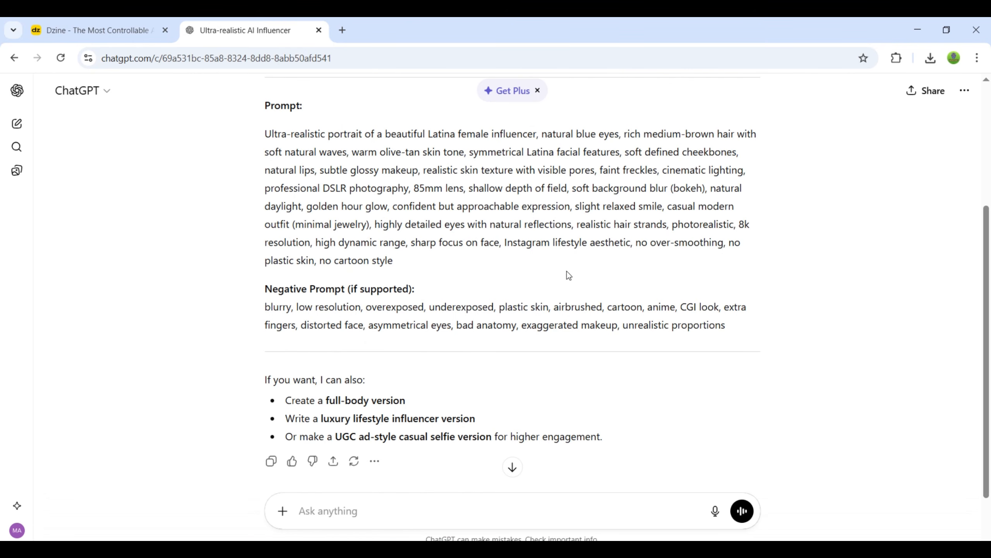
{"action": "scroll", "coordinate": [541, 292], "scroll_direction": "up", "scroll_amount": 2}
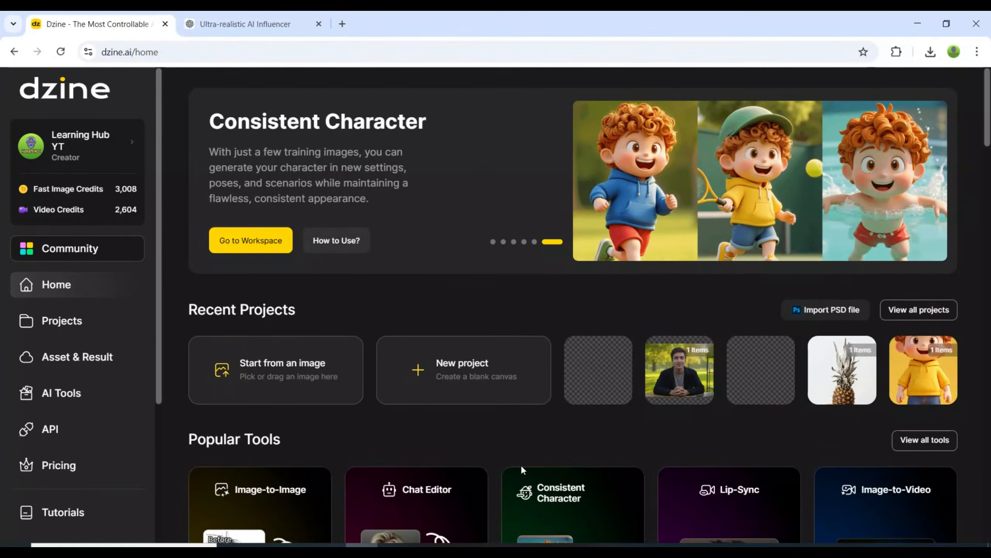
Open Dzine's Text-to-Image tool from the popular tools on the home page.
{"action": "scroll", "coordinate": [496, 449], "scroll_direction": "down", "scroll_amount": 6}
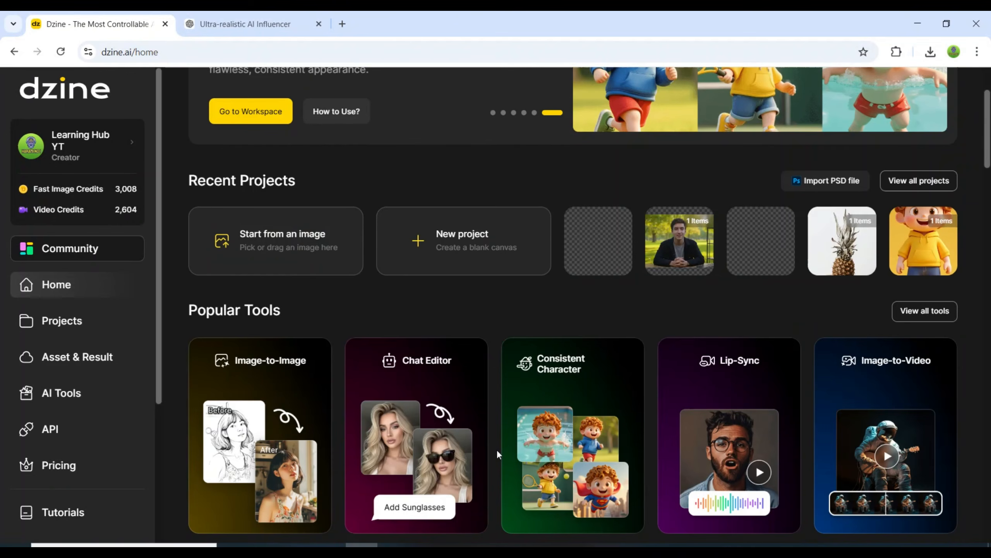
{"action": "scroll", "coordinate": [497, 450], "scroll_direction": "down", "scroll_amount": 1}
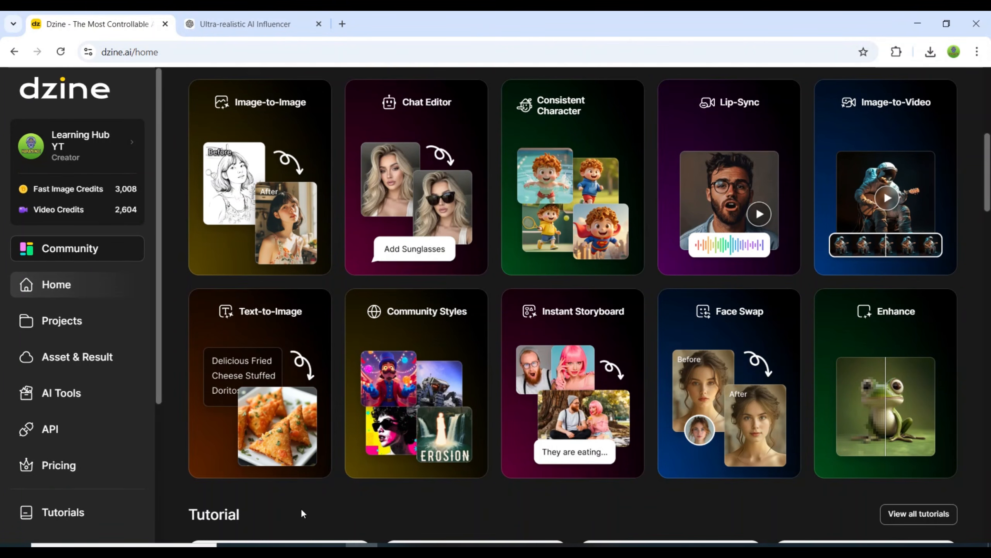
{"action": "left_click", "coordinate": [298, 337]}
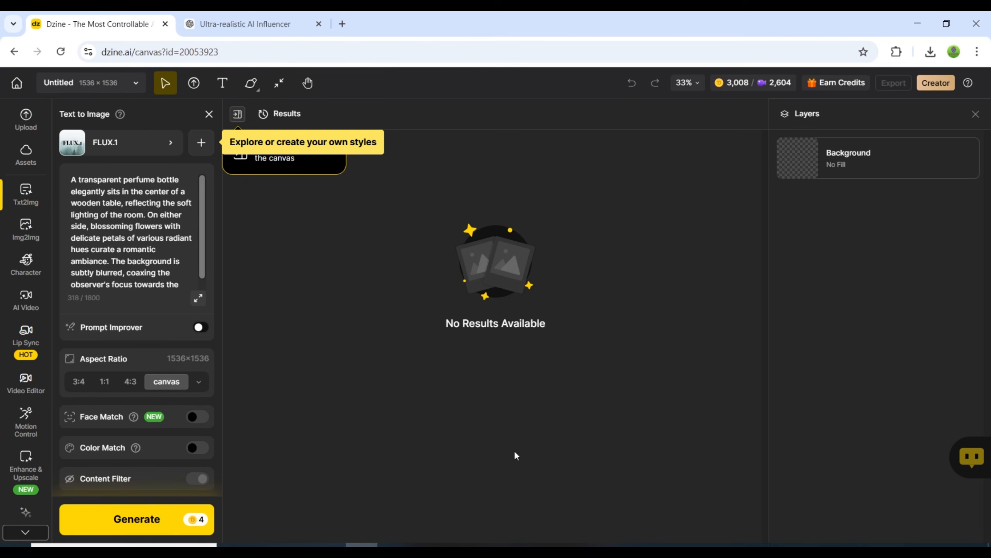
Copy the main influencer image prompt, without the negative prompt, from the ChatGPT reply and return to Dzine's prompt field.
{"action": "left_click", "coordinate": [250, 24]}
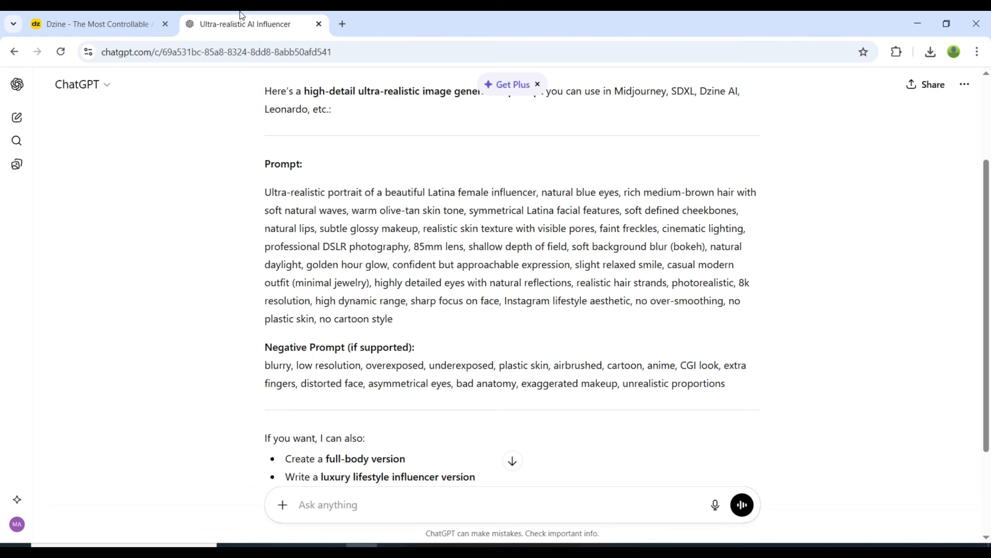
{"action": "left_click_drag", "start_coordinate": [267, 195], "coordinate": [427, 317]}
{"action": "left_click", "coordinate": [98, 16]}
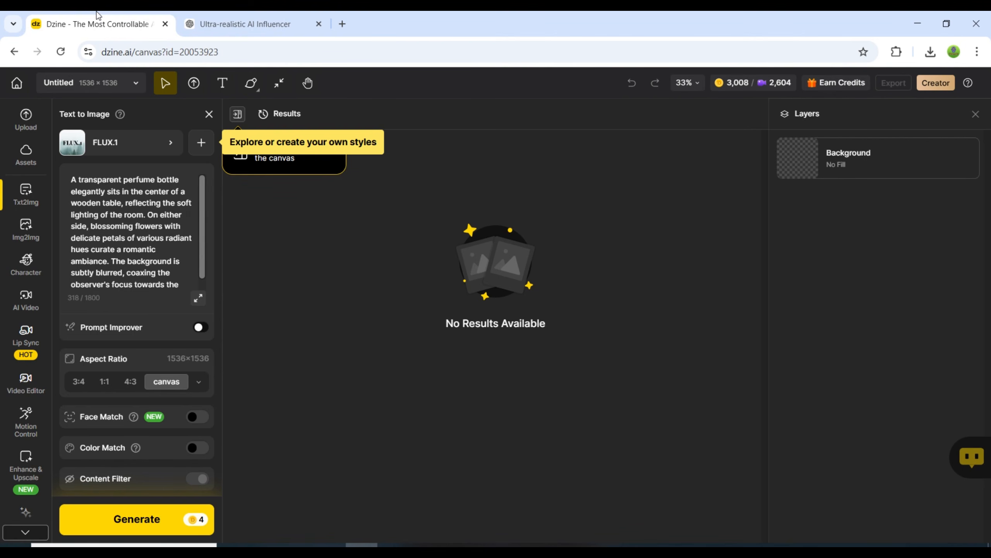
{"action": "left_click", "coordinate": [136, 226]}
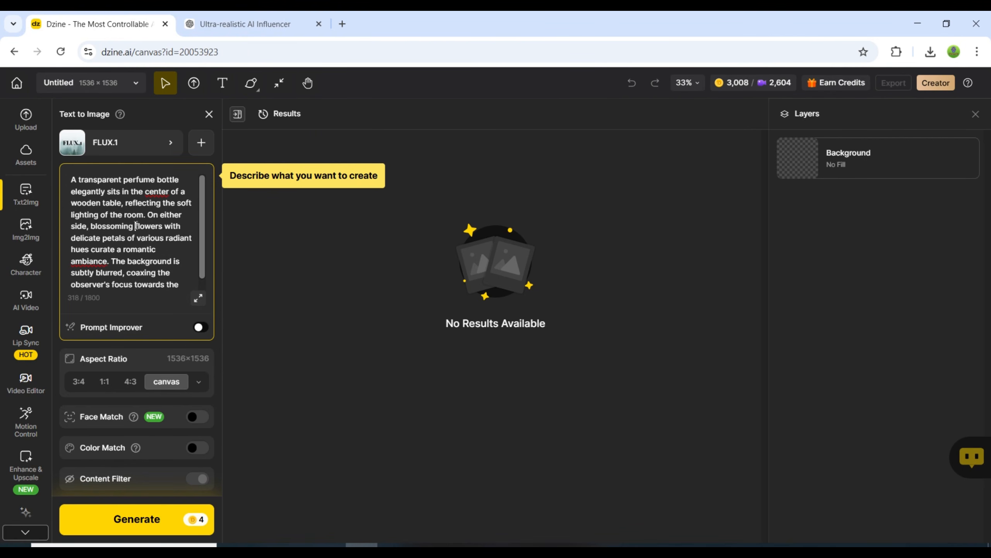
Browse the Dzine styles and set the image style to Dzine Realistic v3.
{"action": "left_click", "coordinate": [155, 146]}
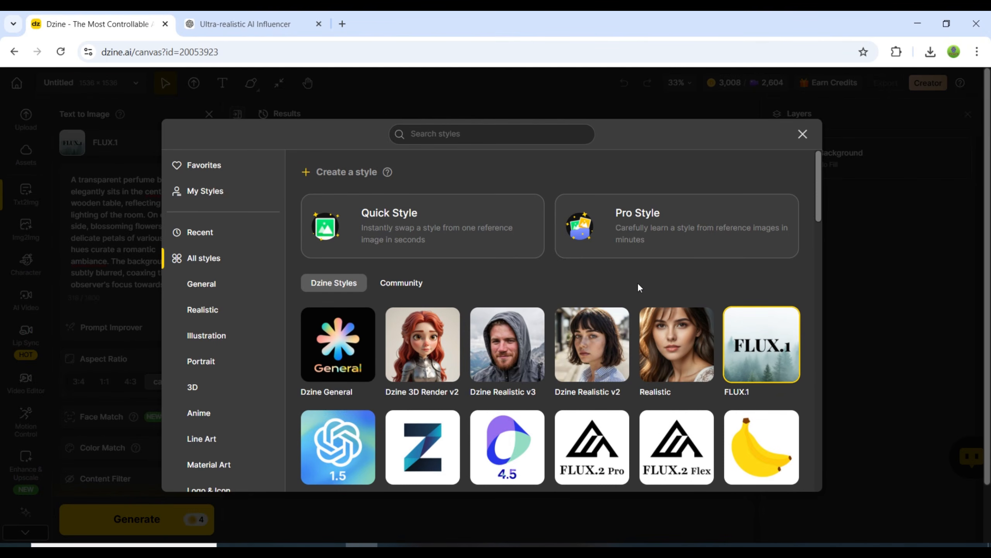
{"action": "scroll", "coordinate": [637, 286], "scroll_direction": "down", "scroll_amount": 3}
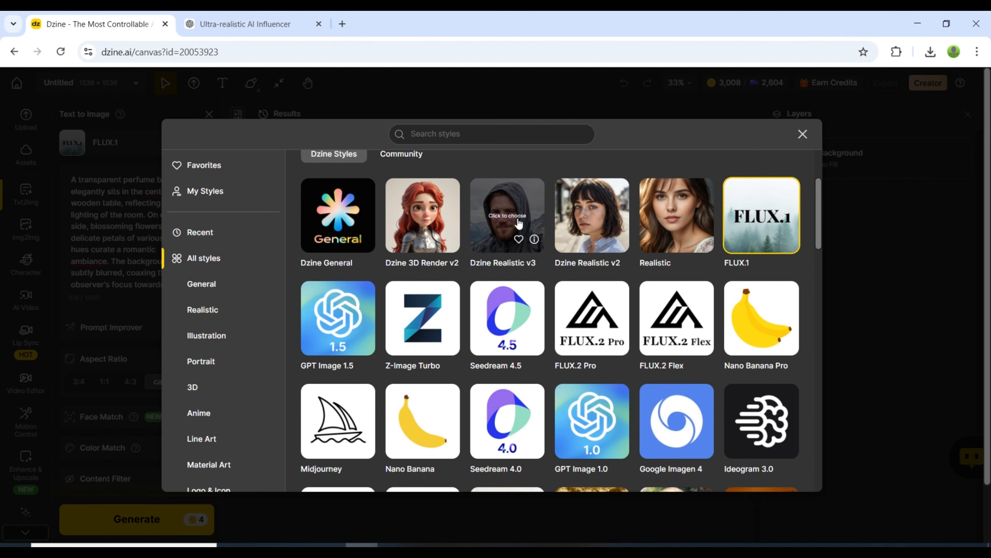
{"action": "scroll", "coordinate": [533, 281], "scroll_direction": "down", "scroll_amount": 2}
{"action": "scroll", "coordinate": [533, 281], "scroll_direction": "up", "scroll_amount": 4}
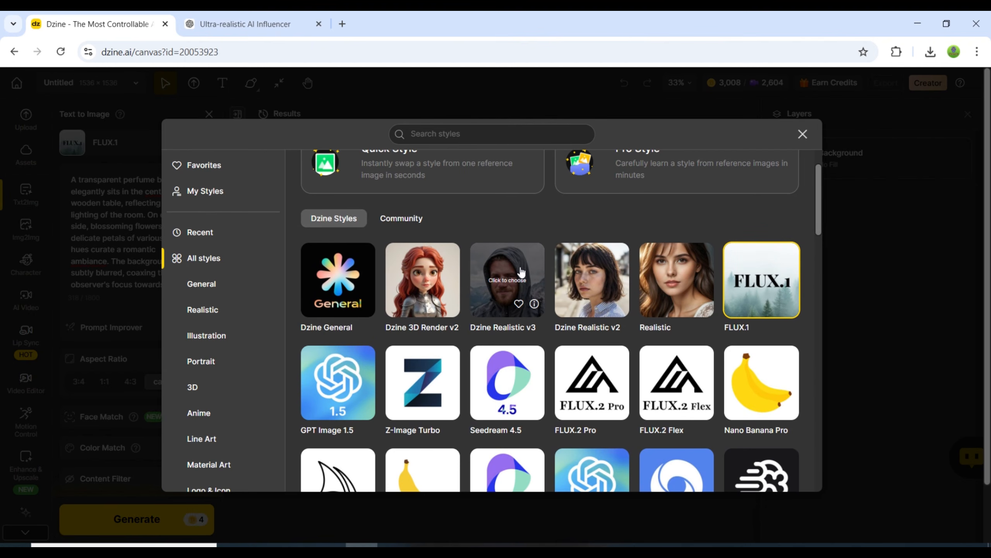
{"action": "left_click", "coordinate": [523, 271]}
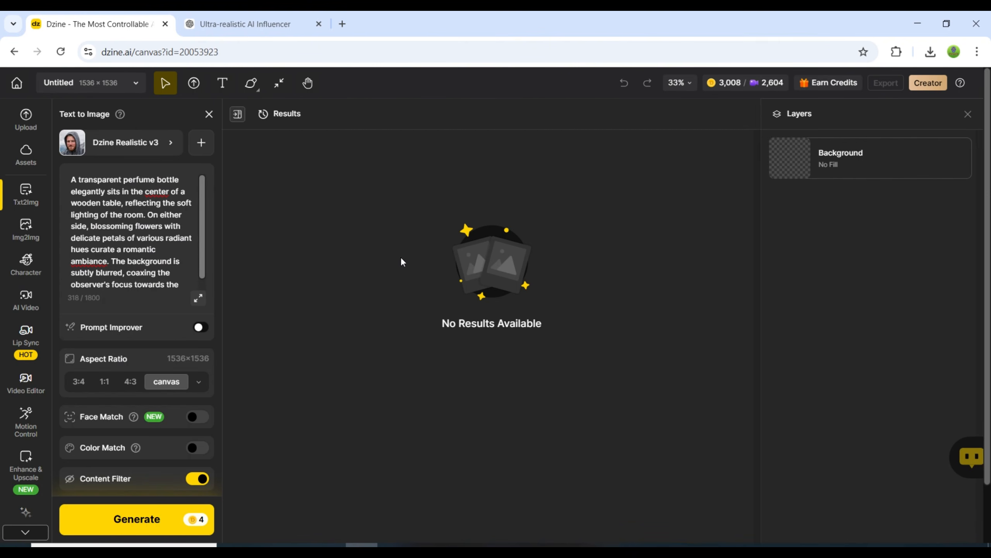
Replace the sample perfume bottle prompt with the copied ultra-realistic Latina influencer prompt.
{"action": "left_click", "coordinate": [148, 225]}
{"action": "key", "text": "ctrl+a"}
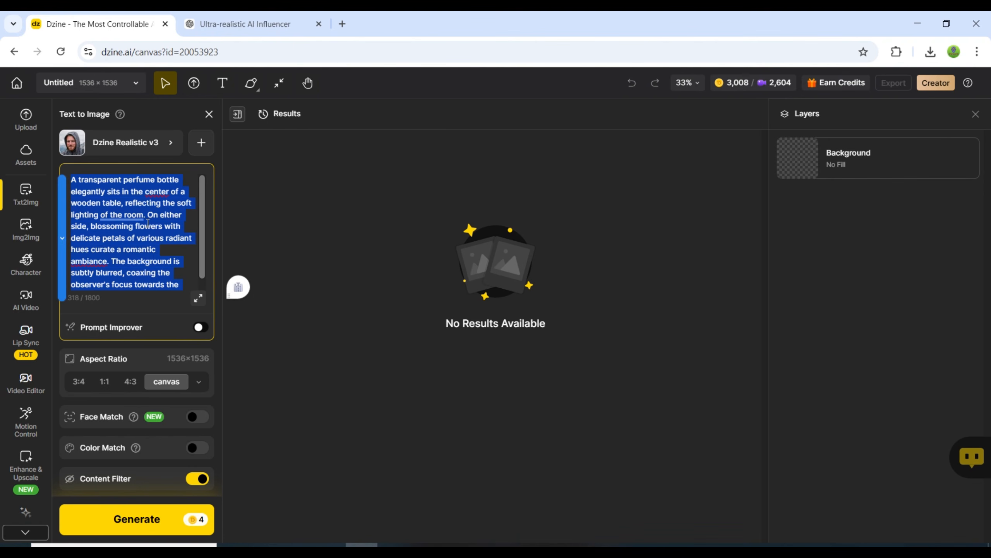
{"action": "key", "text": "ctrl+v"}
{"action": "scroll", "coordinate": [158, 251], "scroll_direction": "up", "scroll_amount": 10}
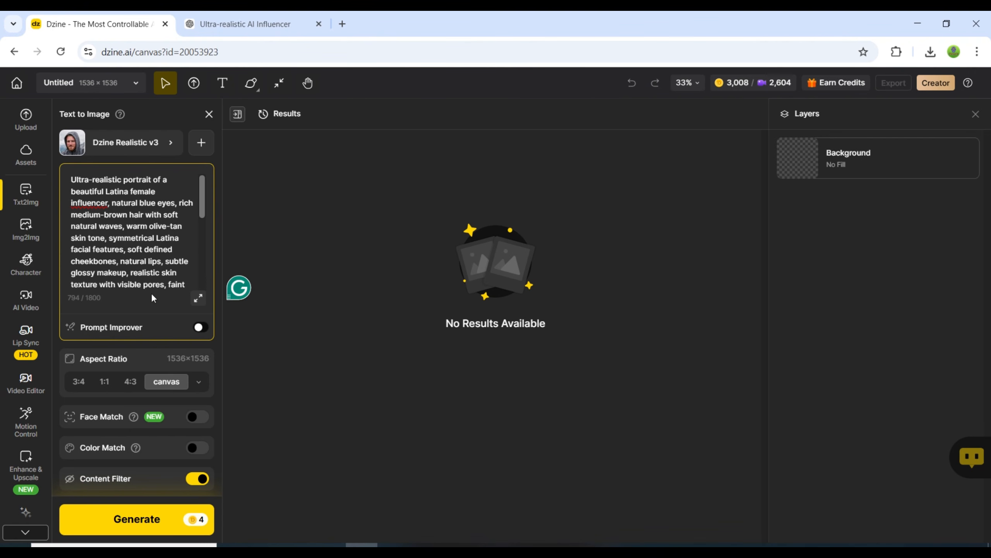
Set the aspect ratio to TikTok 9:16 and generate the influencer images.
{"action": "left_click", "coordinate": [198, 382]}
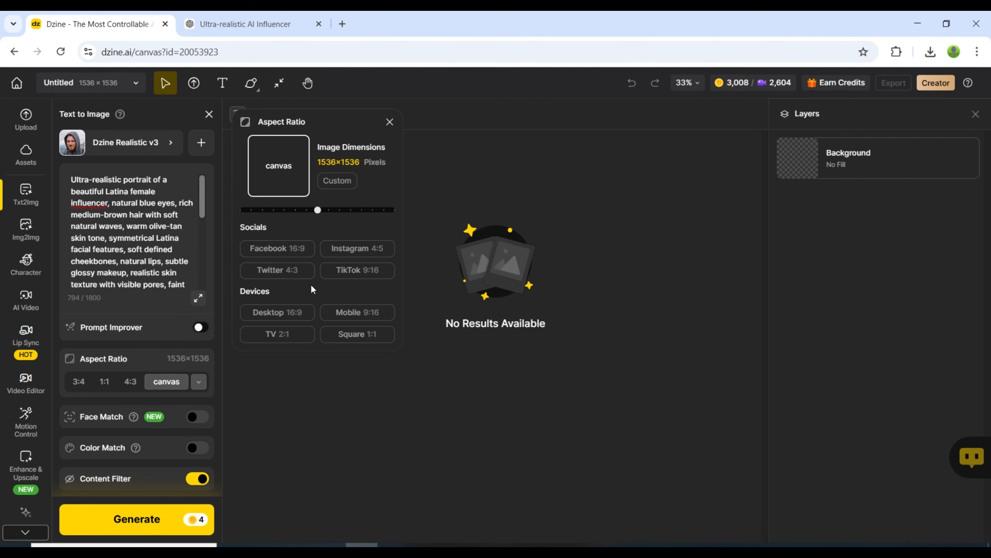
{"action": "left_click", "coordinate": [357, 248]}
{"action": "left_click", "coordinate": [351, 274]}
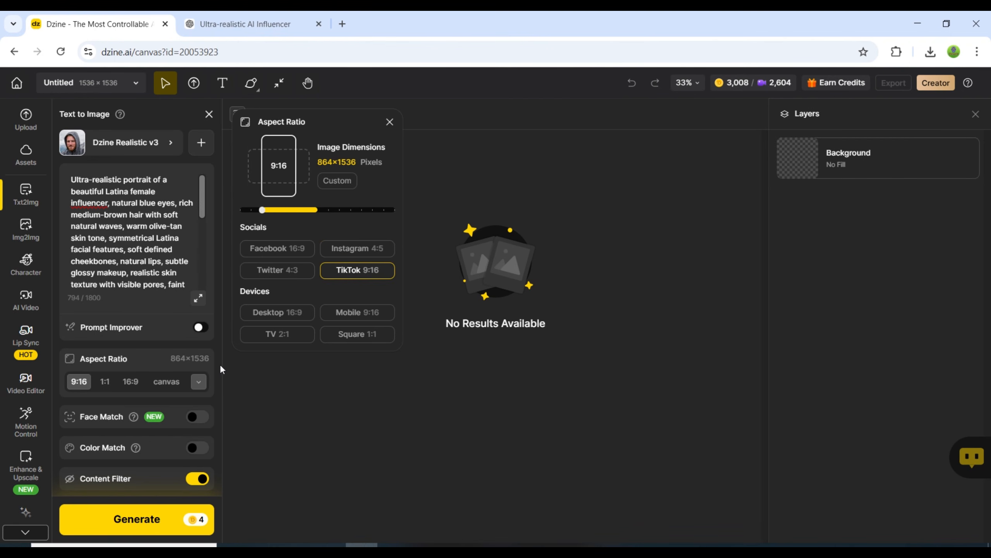
{"action": "scroll", "coordinate": [217, 365], "scroll_direction": "down", "scroll_amount": 2}
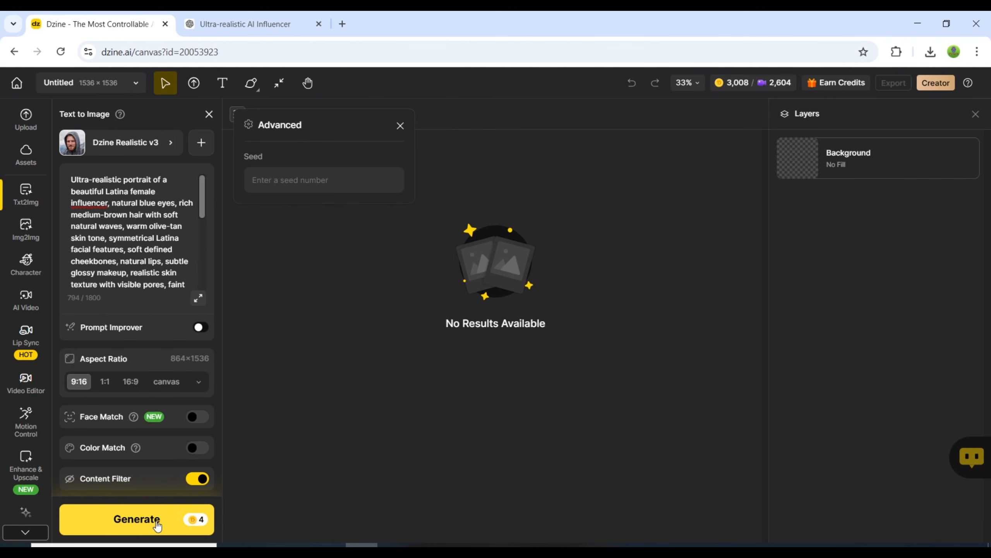
{"action": "left_click", "coordinate": [157, 526]}
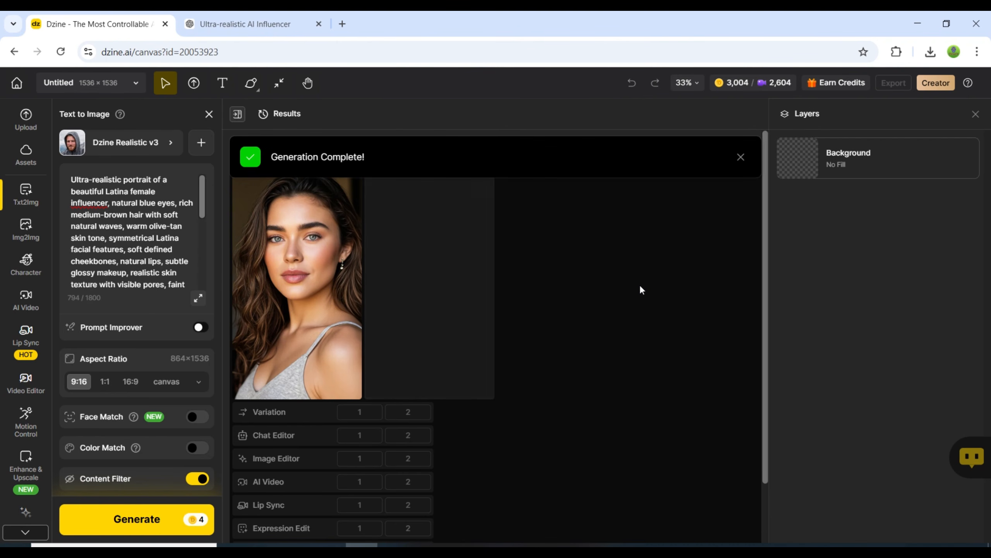
View both generated influencer portraits enlarged and compare them.
{"action": "left_click", "coordinate": [335, 227]}
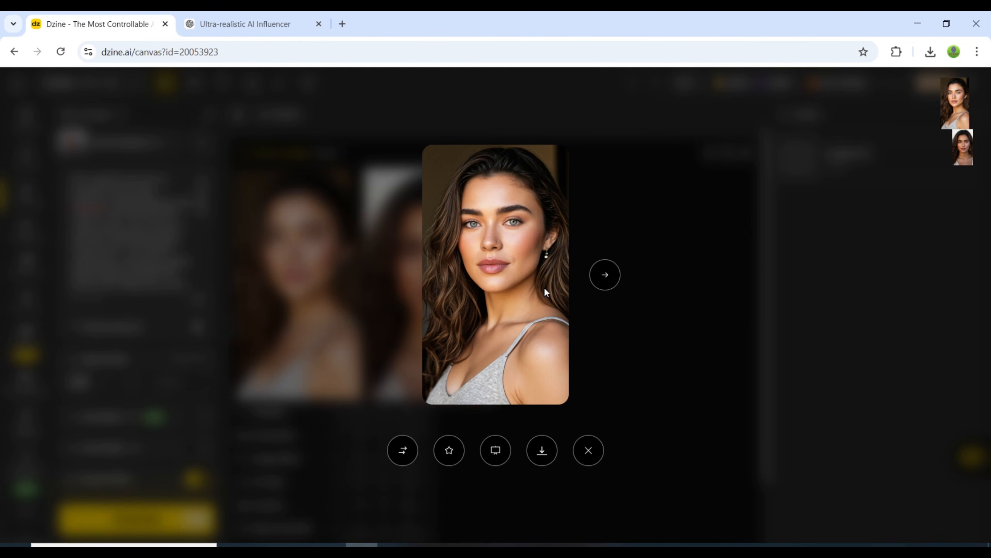
{"action": "left_click", "coordinate": [605, 275]}
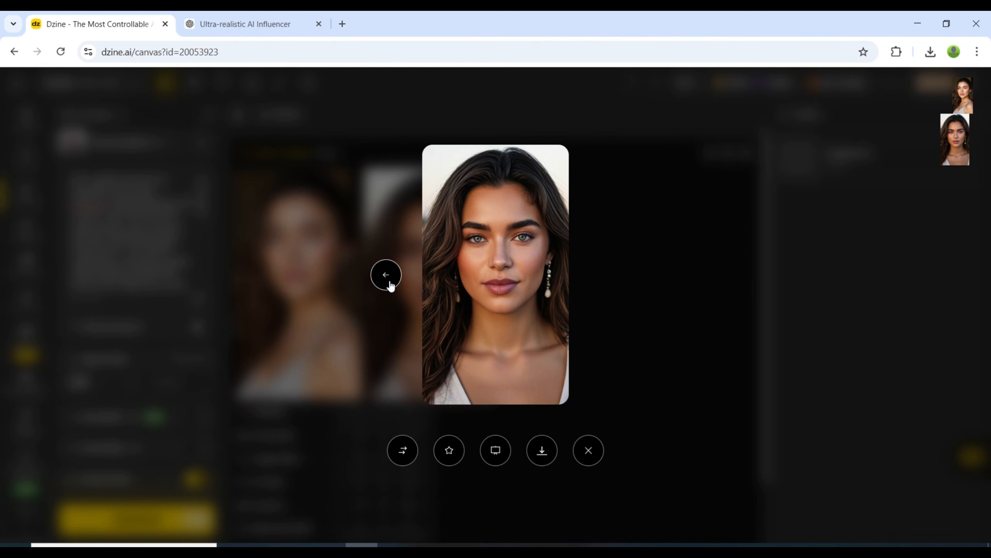
{"action": "left_click", "coordinate": [389, 281]}
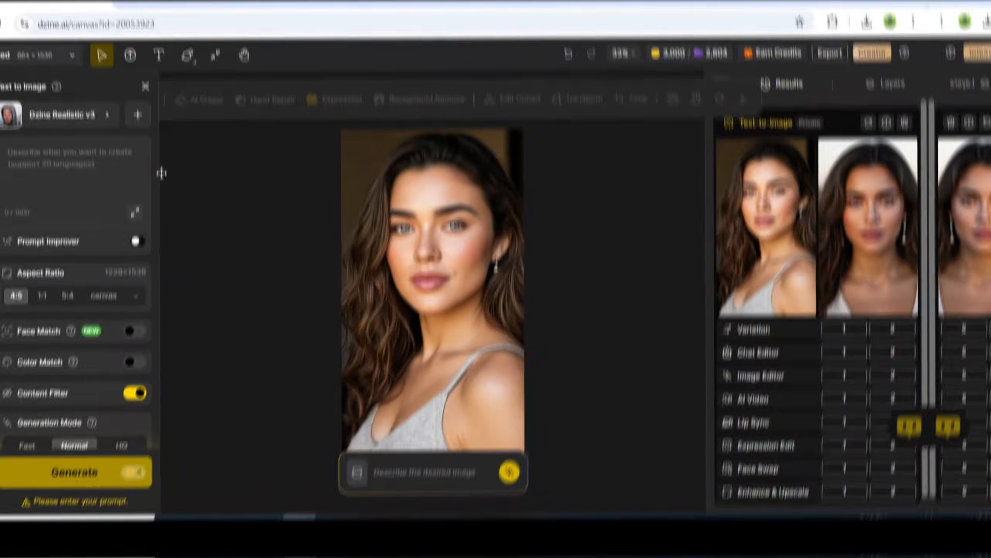
Set the style to Nano Banana Pro and paste the product photography prompt for a premium 'Dzine Hairfall Shampoo' bottle.
{"action": "left_click", "coordinate": [106, 108]}
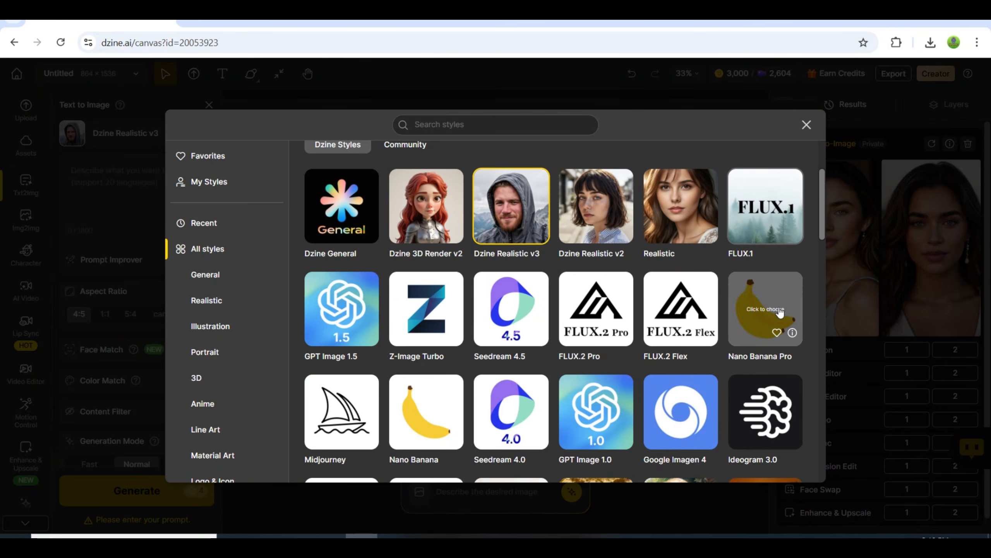
{"action": "left_click", "coordinate": [779, 312]}
{"action": "left_click", "coordinate": [151, 192]}
{"action": "key", "text": "ctrl+v"}
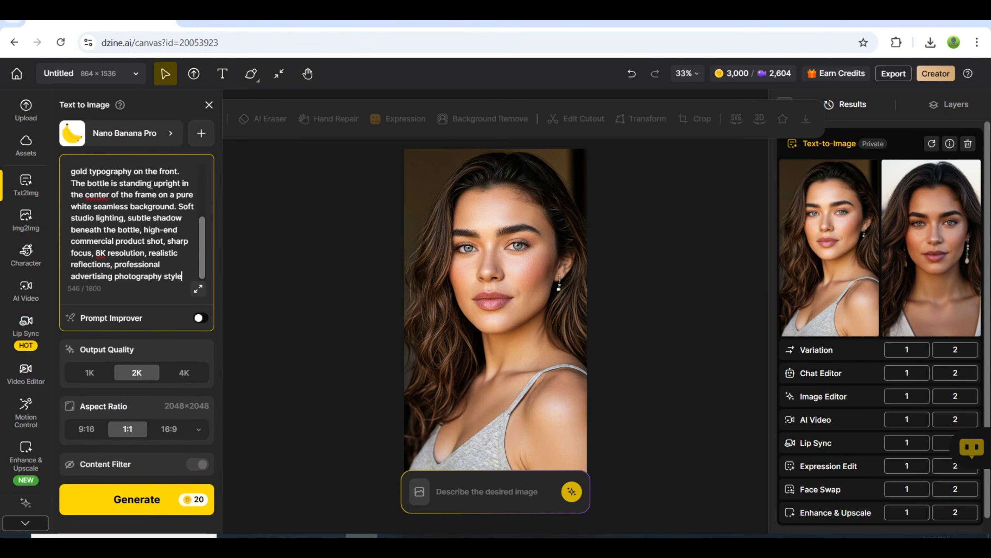
Set the aspect ratio to Instagram 4:5 and generate the shampoo bottle image.
{"action": "left_click", "coordinate": [199, 428]}
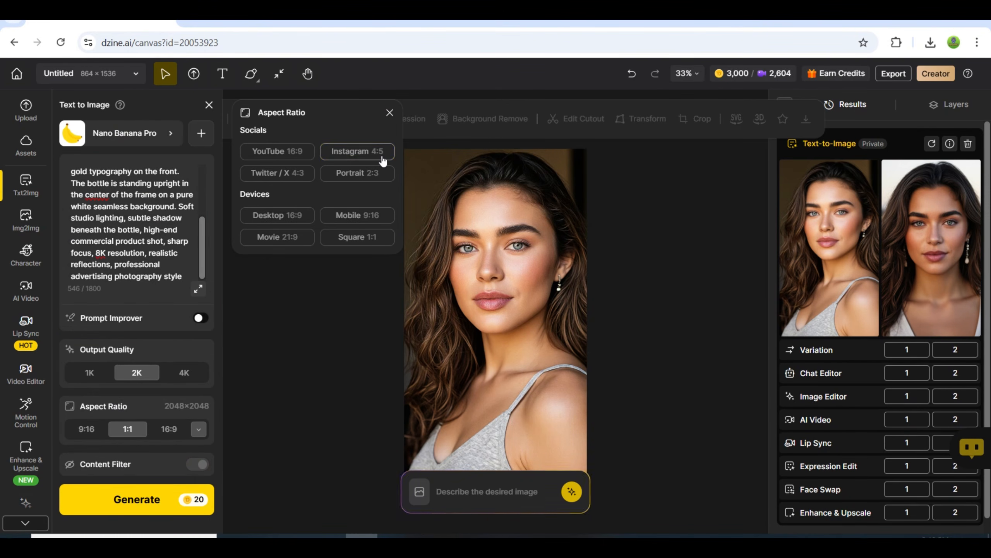
{"action": "left_click", "coordinate": [382, 156]}
{"action": "left_click", "coordinate": [137, 499]}
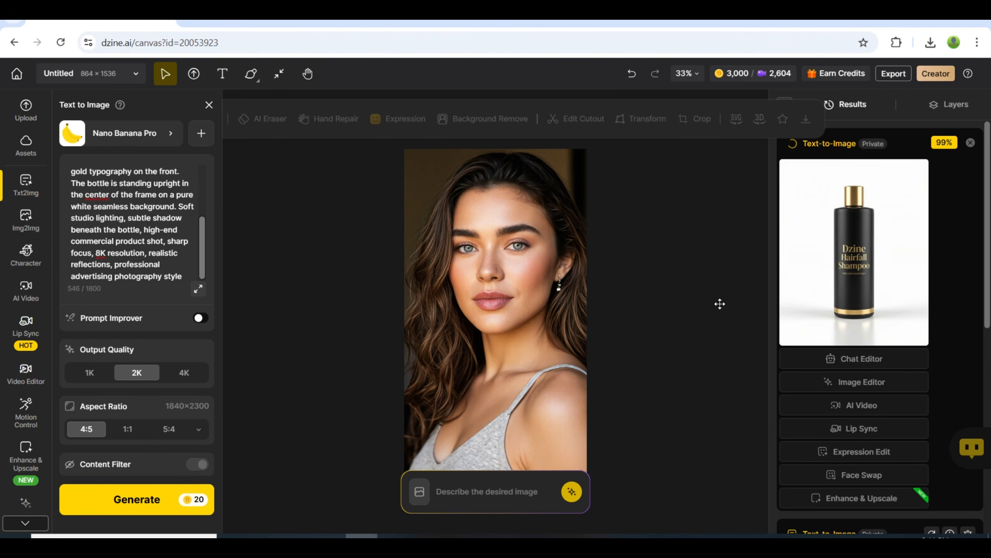
Open the generated shampoo bottle image enlarged and download it.
{"action": "mouse_move", "coordinate": [857, 326]}
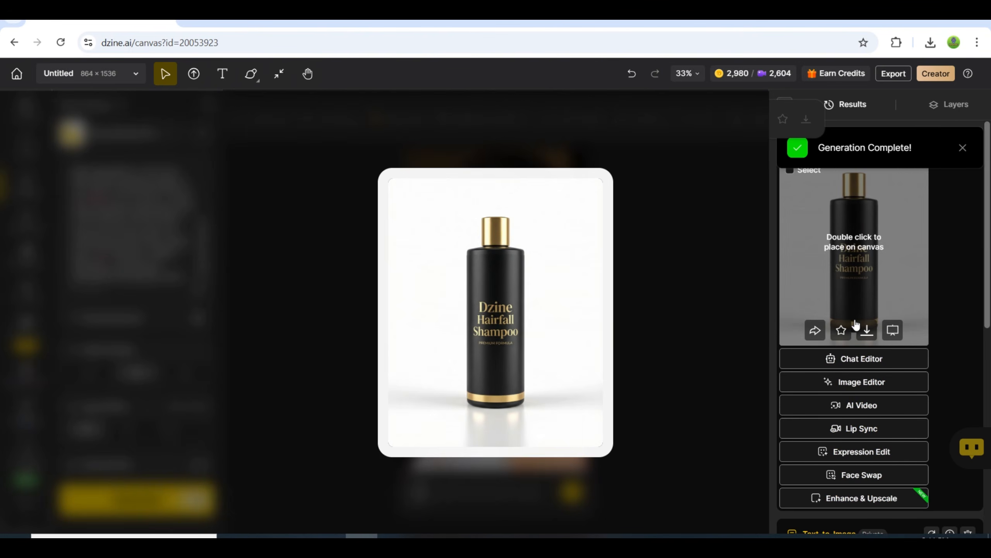
{"action": "left_click", "coordinate": [849, 288]}
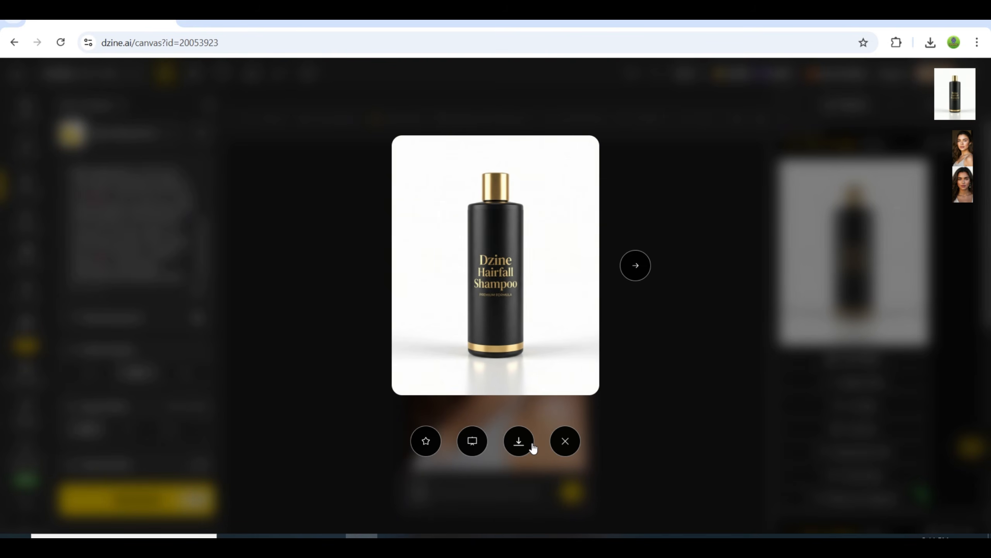
{"action": "left_click", "coordinate": [519, 441]}
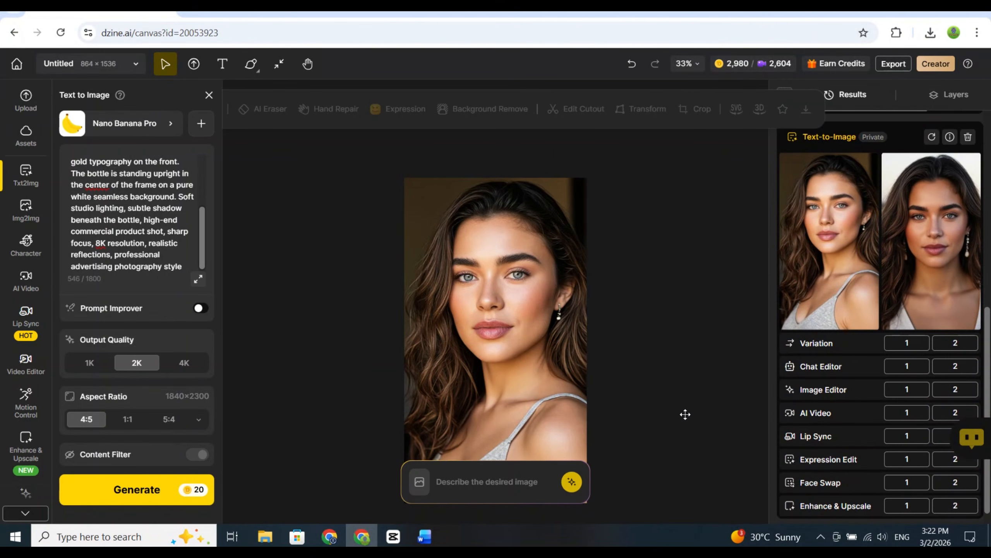
Expand the canvas image prompt box and upload the downloaded shampoo bottle picture as a reference image.
{"action": "left_click", "coordinate": [494, 484]}
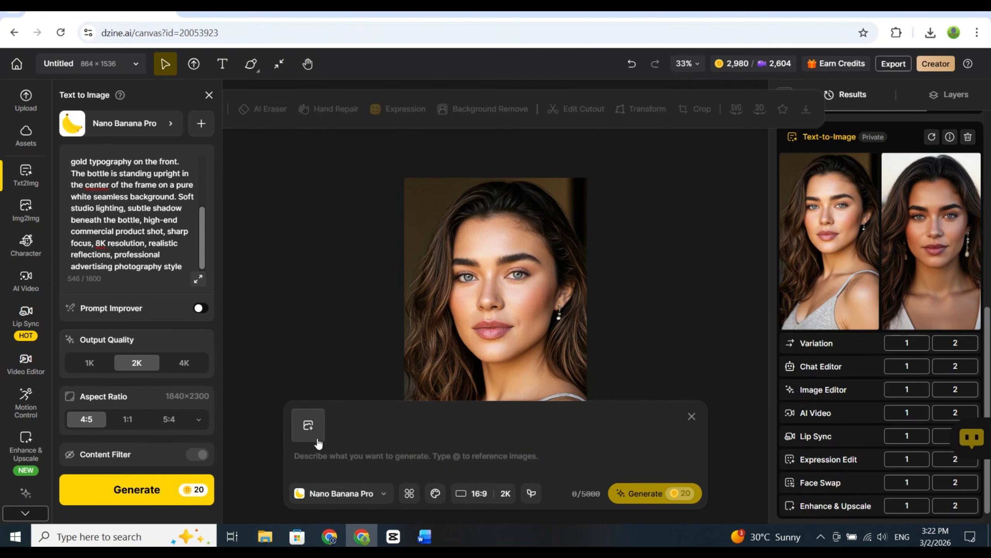
{"action": "left_click", "coordinate": [308, 427]}
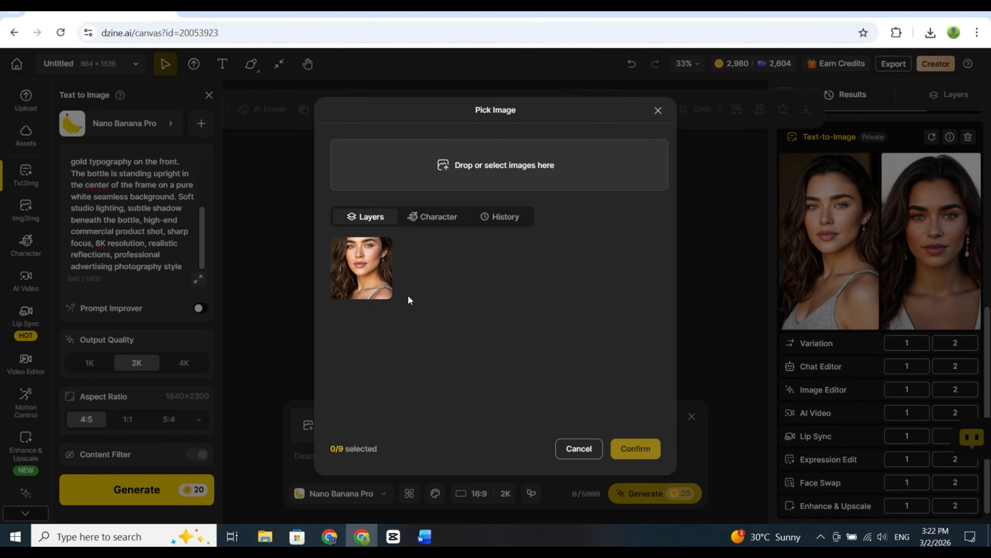
{"action": "left_click", "coordinate": [475, 166]}
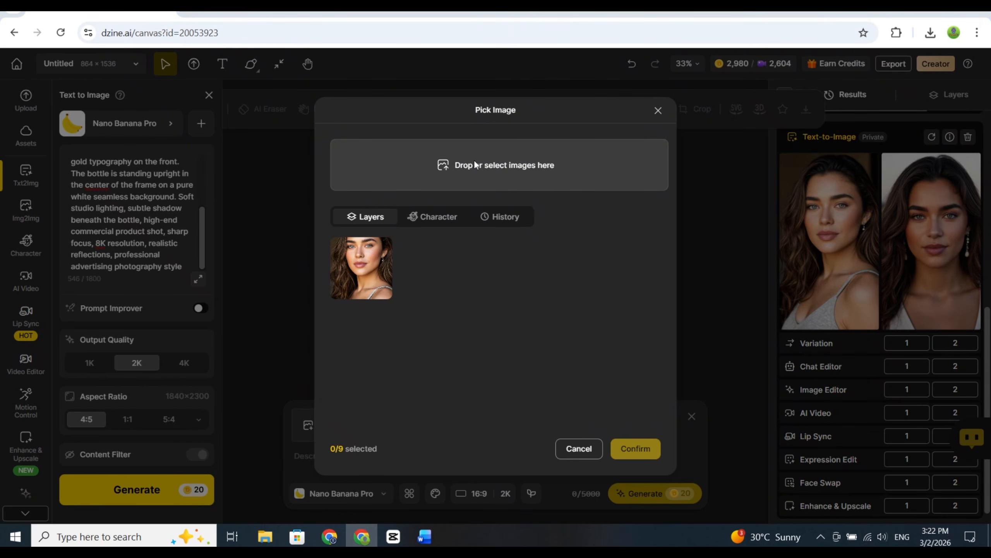
{"action": "double_click", "coordinate": [264, 267]}
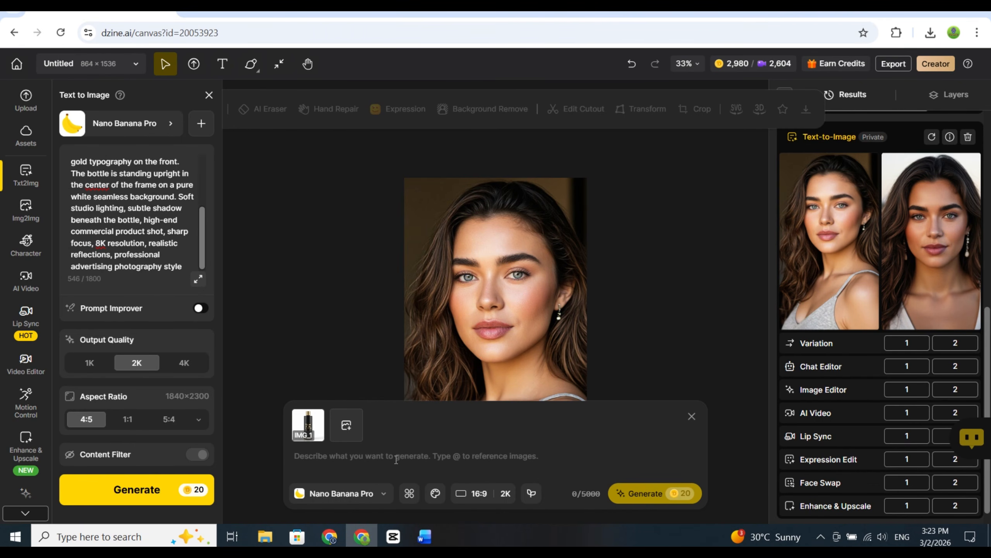
Generate an image from the prompt "Create an image in which this girl holding this shampoo bottle while standing in a bathroom".
{"action": "type", "text": "create an image in which this girl holding this shampoo bottle while standing in a bathroom"}
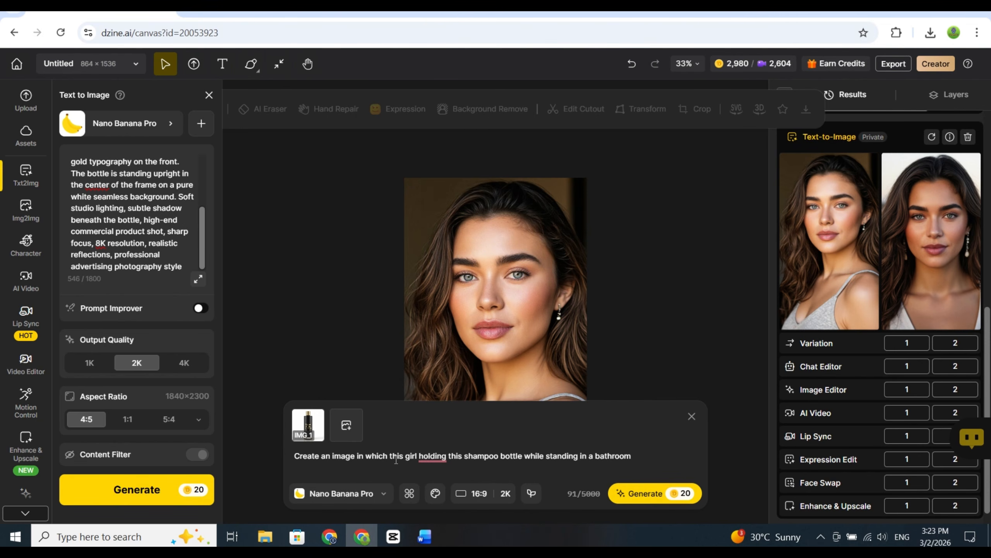
{"action": "left_click", "coordinate": [663, 494]}
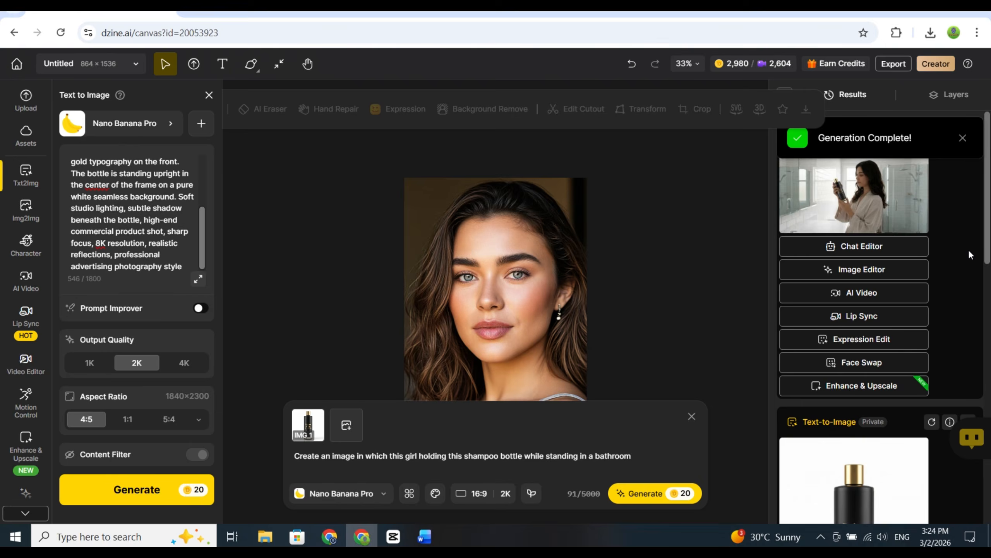
Open the generated bathroom image enlarged and download it.
{"action": "left_click", "coordinate": [843, 193]}
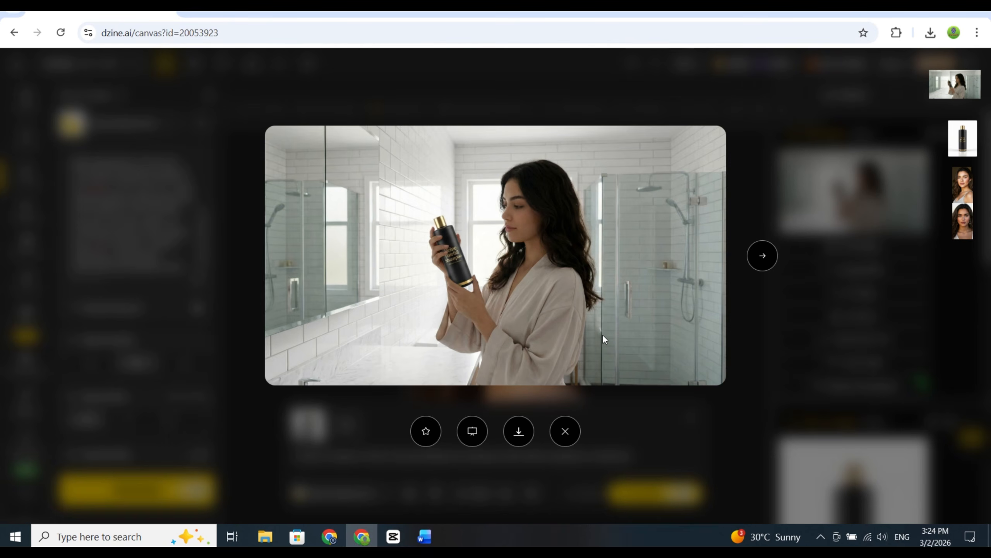
{"action": "left_click", "coordinate": [582, 391]}
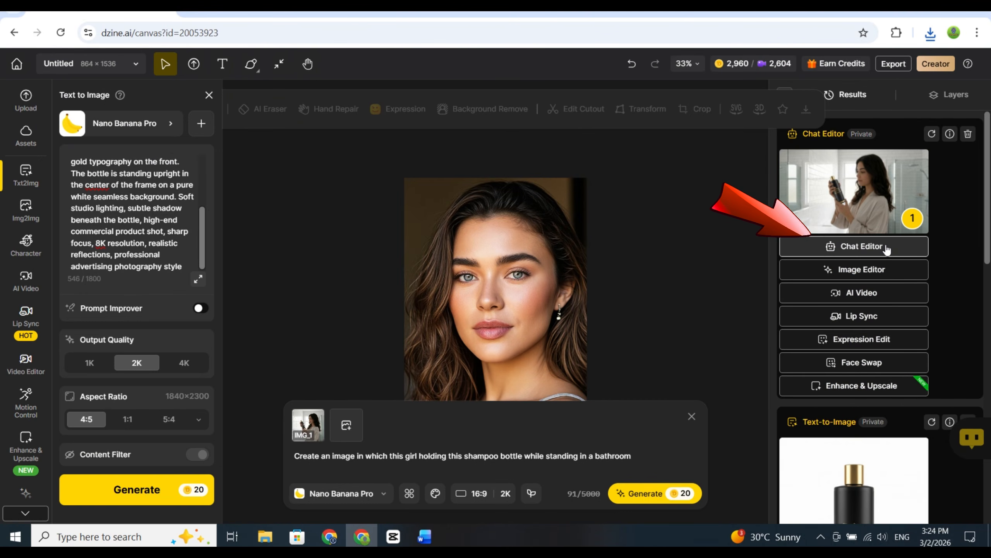
Using the bathroom image as the Chat Editor reference, replace the prompt with "change the camera angle to front face" and generate.
{"action": "triple_click", "coordinate": [312, 465]}
{"action": "type", "text": "change the c"}
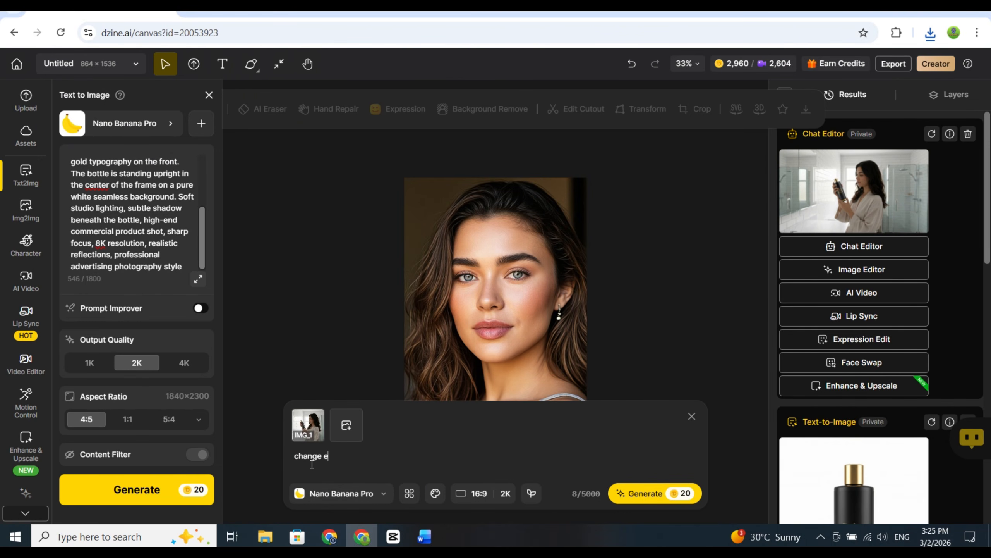
{"action": "type", "text": "amera amg;e"}
{"action": "key", "text": "BackSpace"}
{"action": "key", "text": "BackSpace"}
{"action": "key", "text": "BackSpace"}
{"action": "key", "text": "BackSpace"}
{"action": "type", "text": "ngle to front face"}
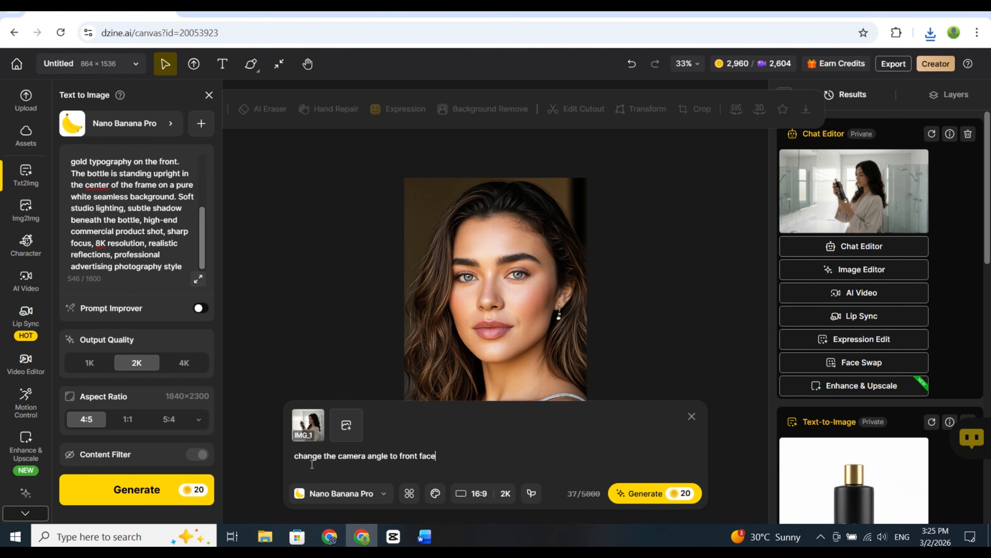
{"action": "left_click", "coordinate": [656, 494]}
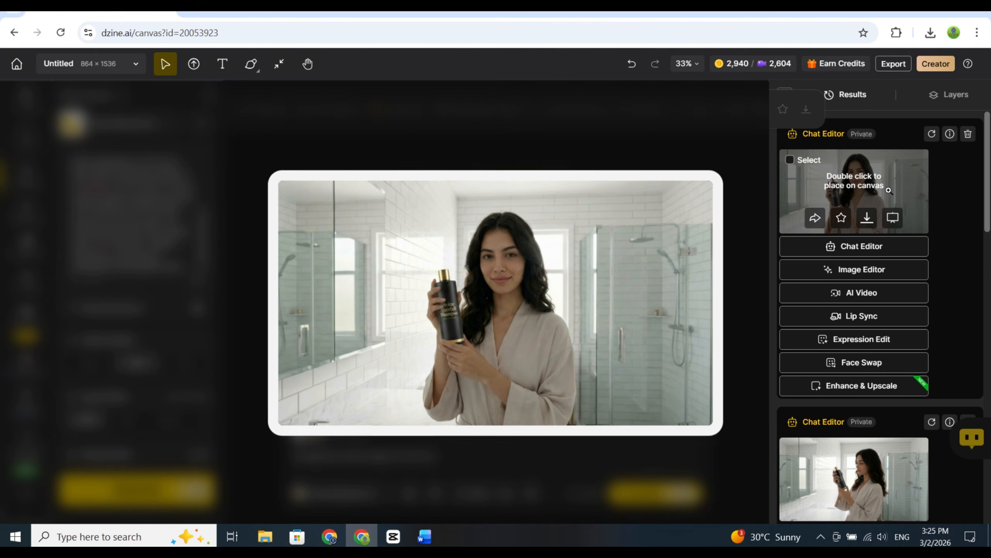
Open the generated front-facing bathroom image enlarged and download it as a PNG at 1x without a watermark.
{"action": "left_click", "coordinate": [889, 189]}
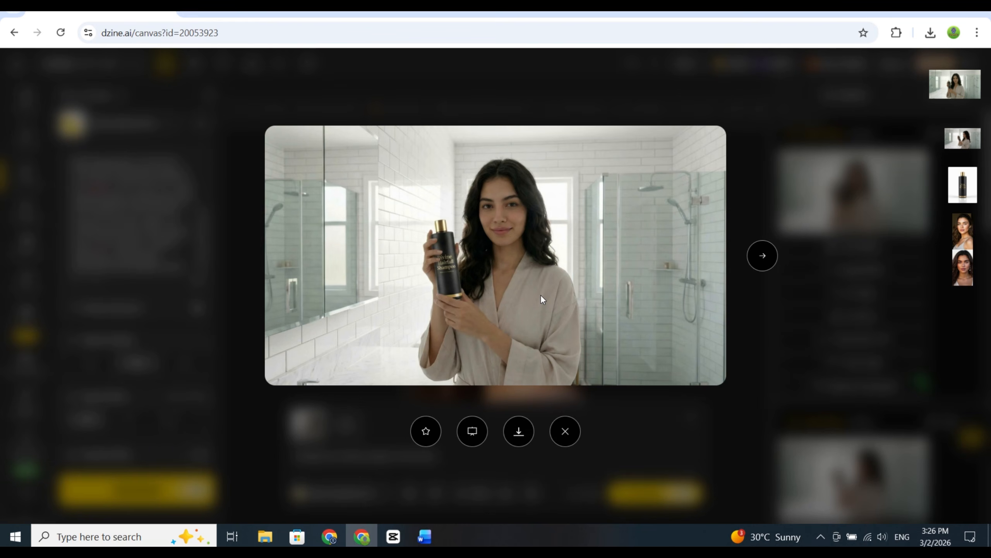
{"action": "left_click", "coordinate": [519, 431]}
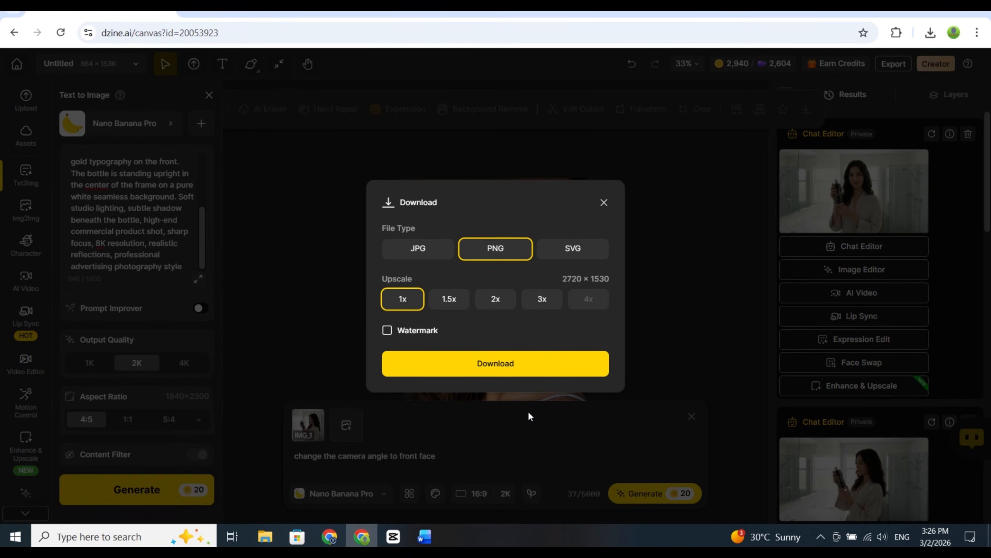
{"action": "left_click", "coordinate": [540, 368]}
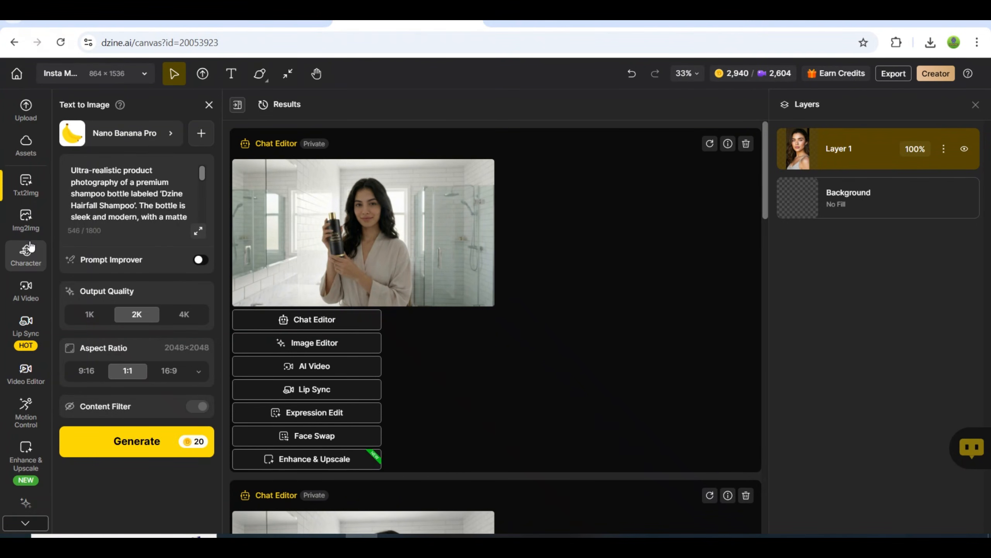
Open Instant Storyboard and add the influencer portrait from the canvas layers as the first reference image in V1.
{"action": "scroll", "coordinate": [26, 258], "scroll_direction": "down", "scroll_amount": 2}
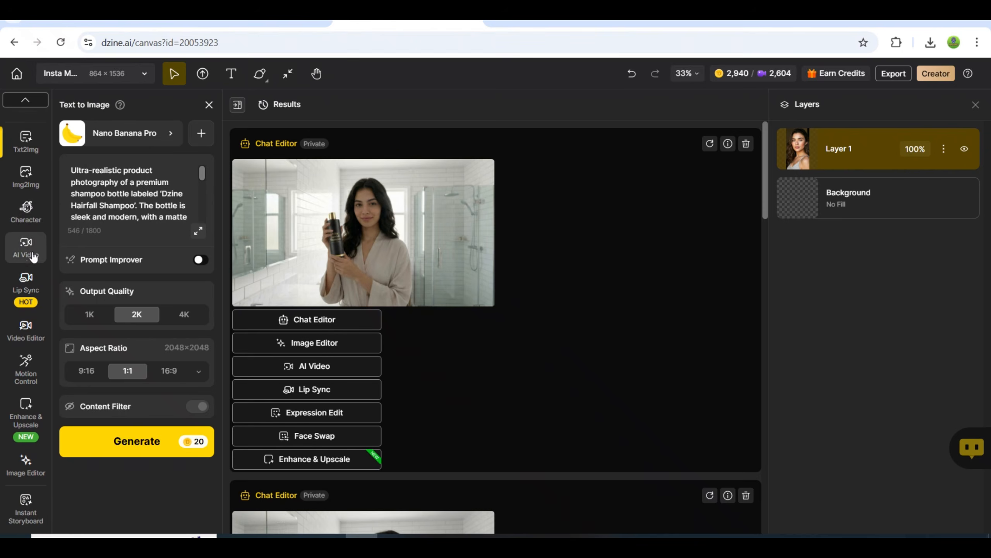
{"action": "left_click", "coordinate": [27, 508]}
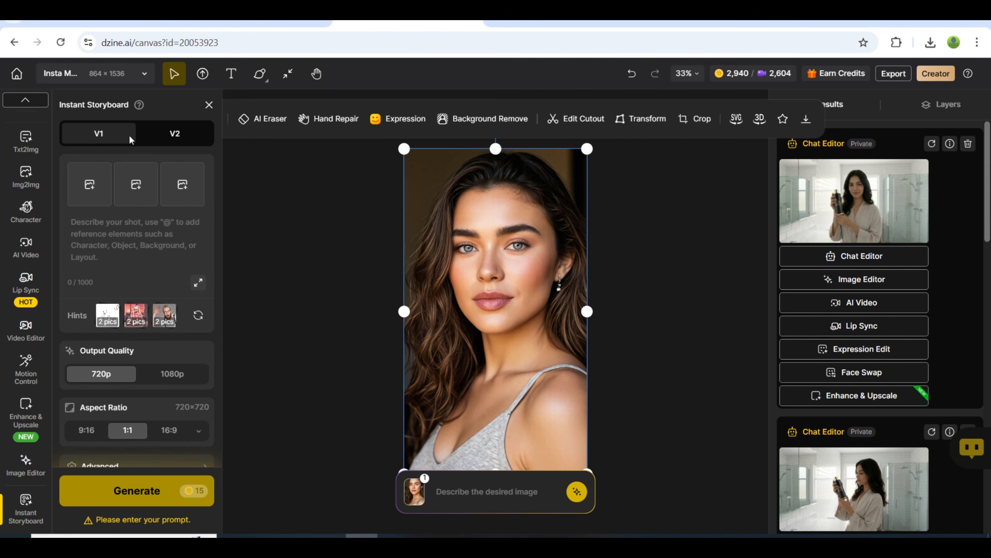
{"action": "left_click", "coordinate": [90, 184]}
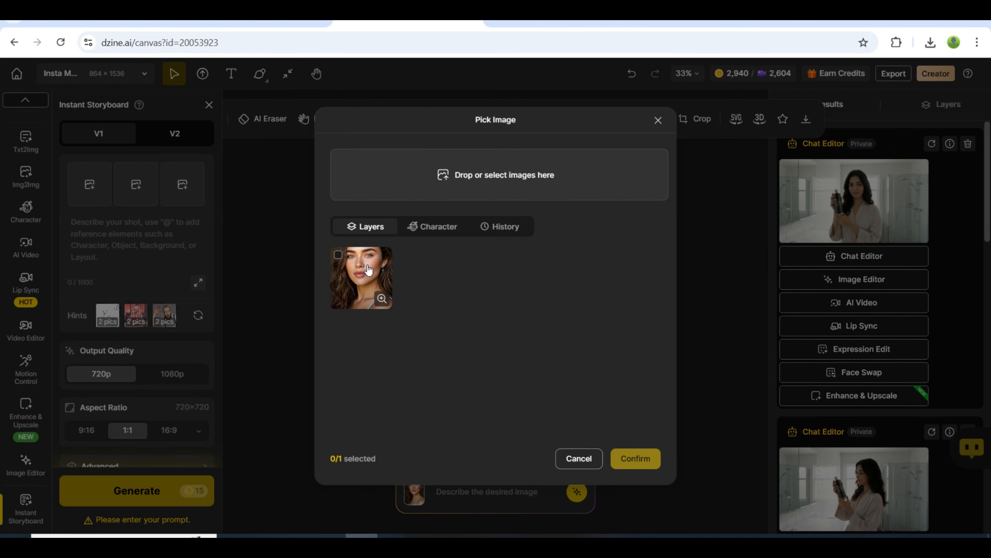
{"action": "left_click", "coordinate": [366, 271]}
{"action": "left_click", "coordinate": [635, 458]}
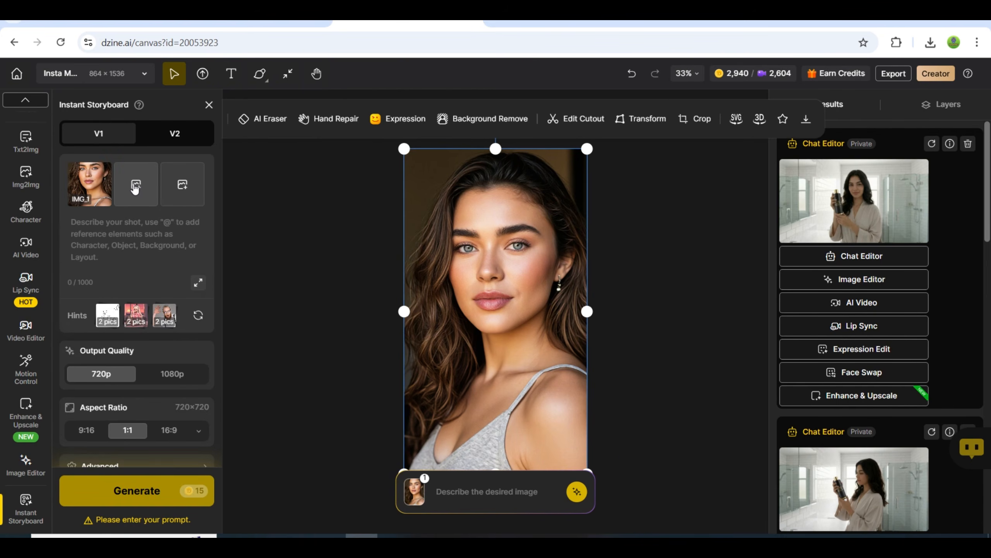
Add the shampoo bottle image from disk as the second reference image in Instant Storyboard V1.
{"action": "left_click", "coordinate": [135, 185]}
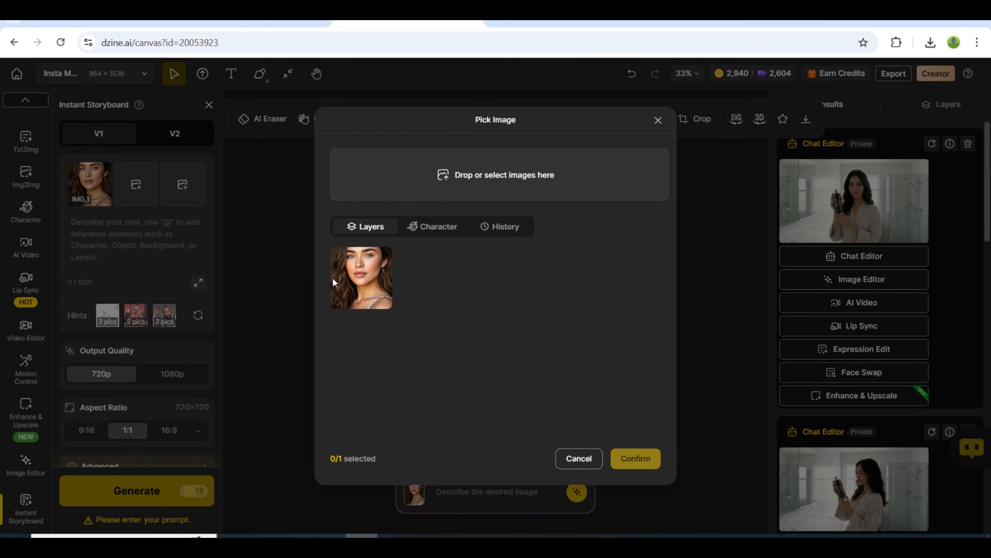
{"action": "left_click", "coordinate": [445, 180]}
{"action": "double_click", "coordinate": [288, 283]}
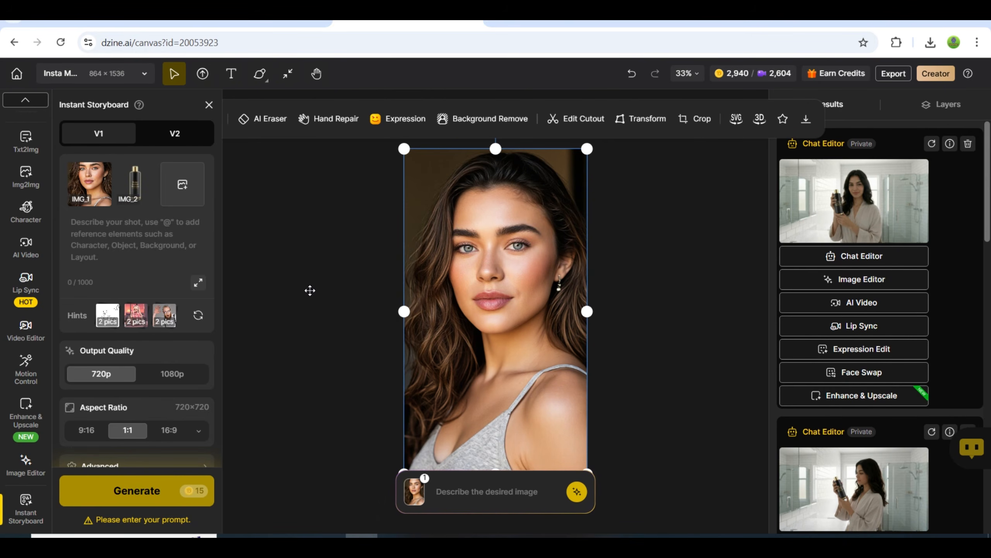
{"action": "left_click", "coordinate": [141, 253]}
{"action": "type", "text": "Create an i"}
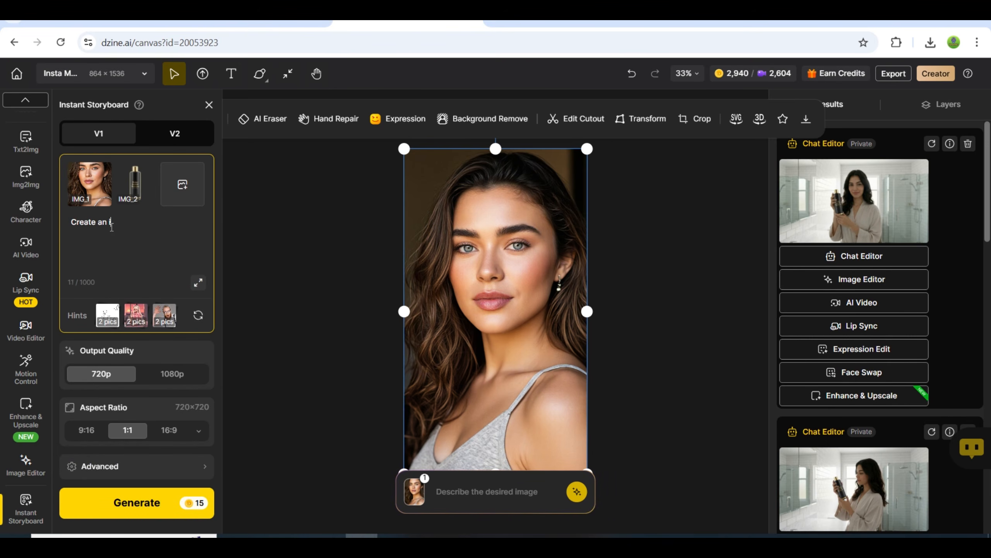
{"action": "type", "text": "mage in which @"}
{"action": "left_click", "coordinate": [197, 245]}
{"action": "type", "text": "h"}
{"action": "type", "text": "@"}
{"action": "left_click", "coordinate": [168, 278]}
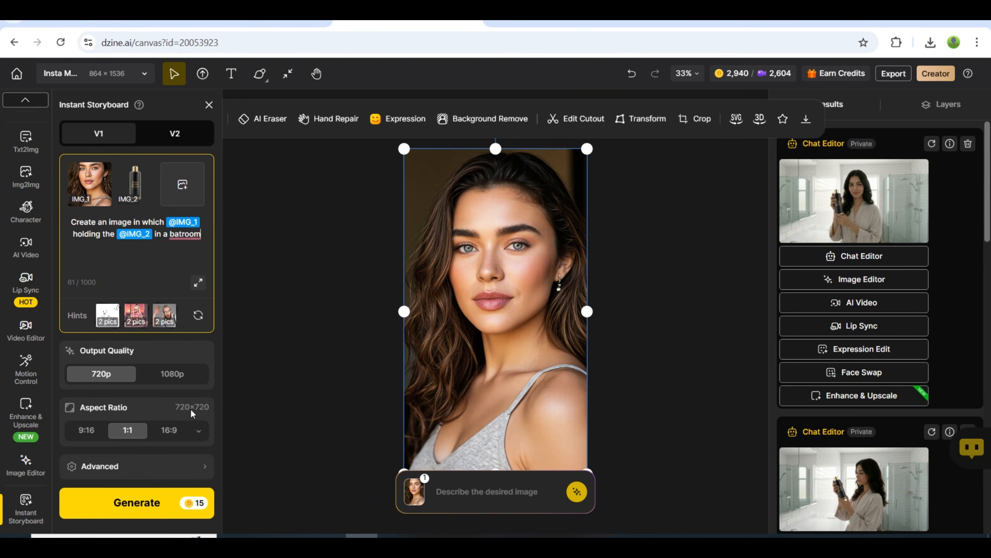
Set the storyboard aspect ratio to Desktop 16:9 and generate the image.
{"action": "left_click", "coordinate": [199, 432]}
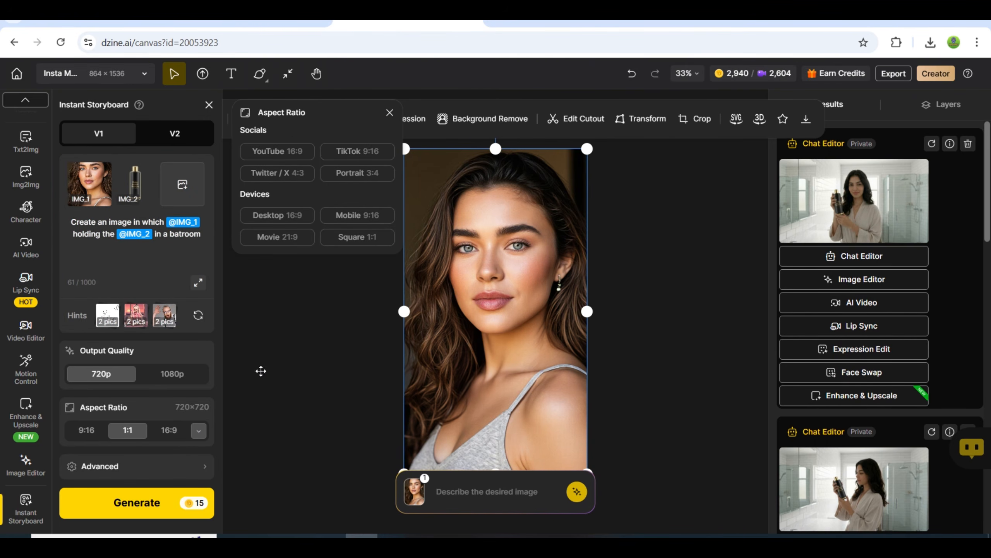
{"action": "left_click", "coordinate": [312, 215]}
{"action": "left_click", "coordinate": [180, 473]}
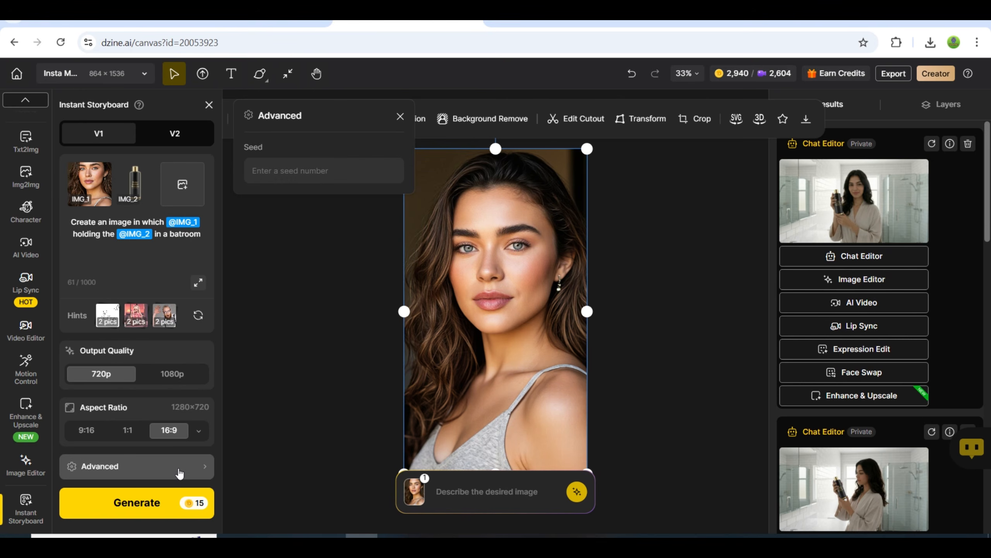
{"action": "left_click", "coordinate": [180, 473]}
{"action": "left_click", "coordinate": [188, 501]}
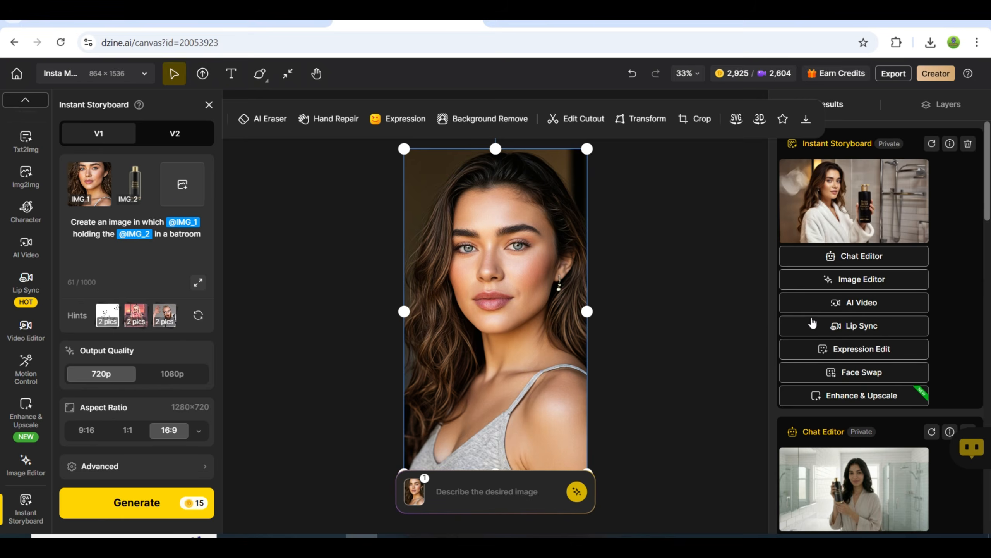
Open the generated storyboard image enlarged and upscale it to 1.5x as a PNG without a watermark for download.
{"action": "mouse_move", "coordinate": [850, 194]}
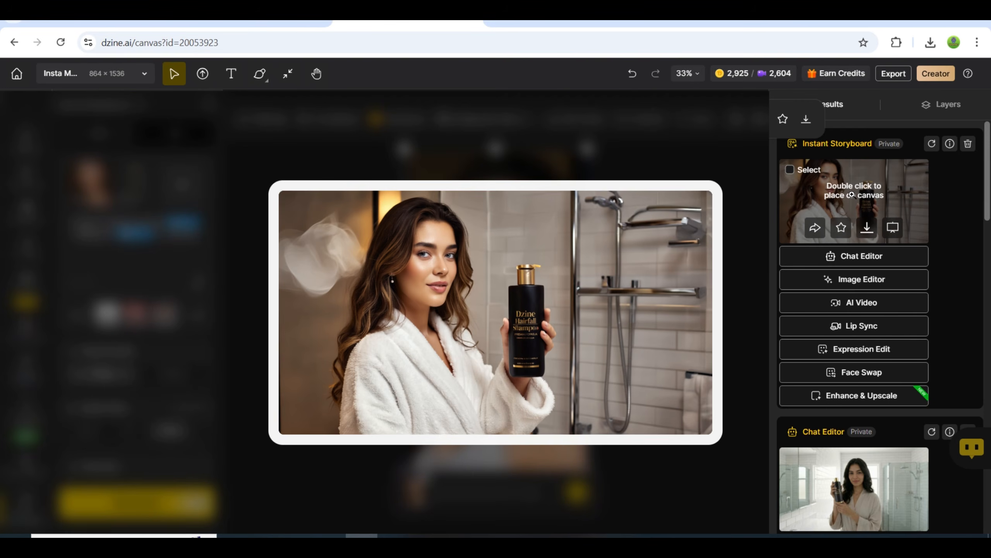
{"action": "left_click", "coordinate": [852, 194]}
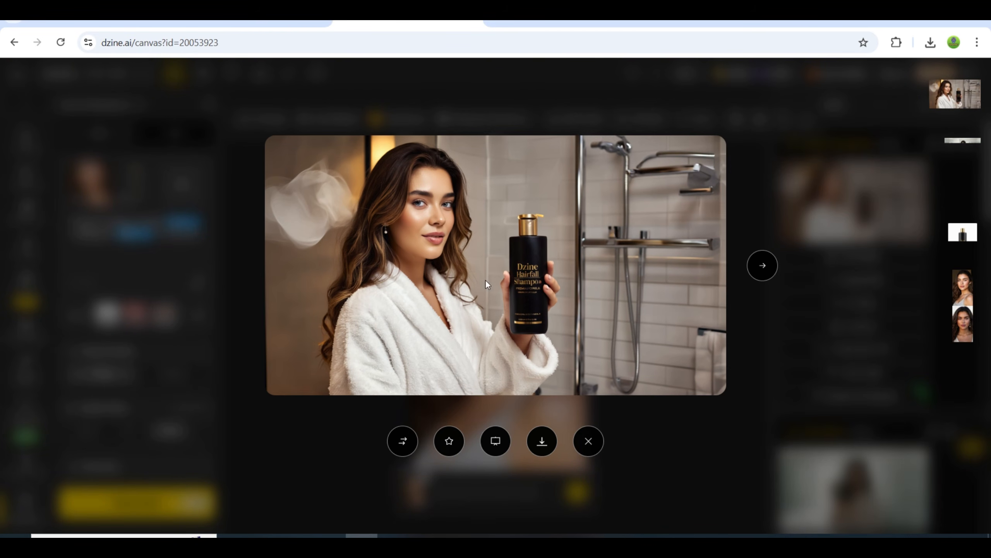
{"action": "left_click", "coordinate": [542, 440]}
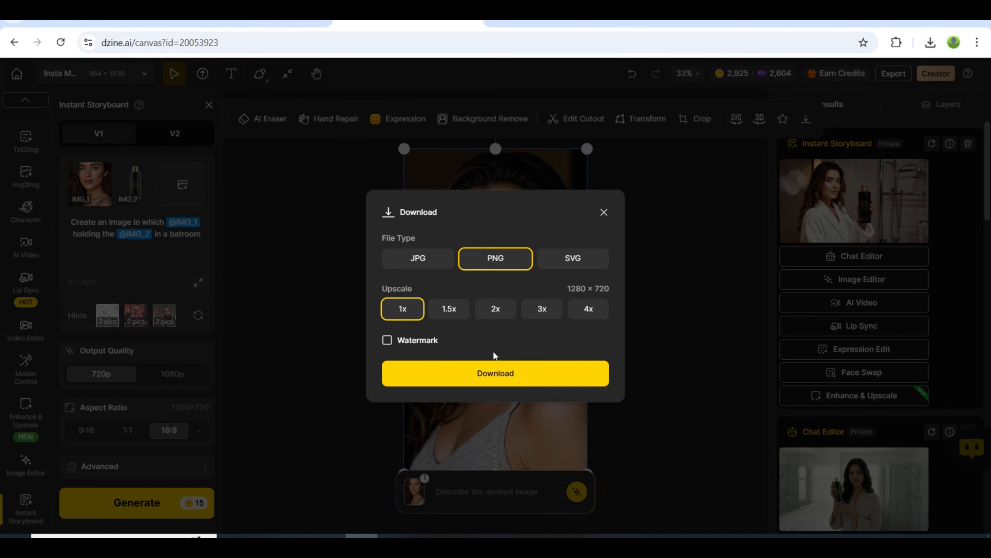
{"action": "left_click", "coordinate": [449, 312]}
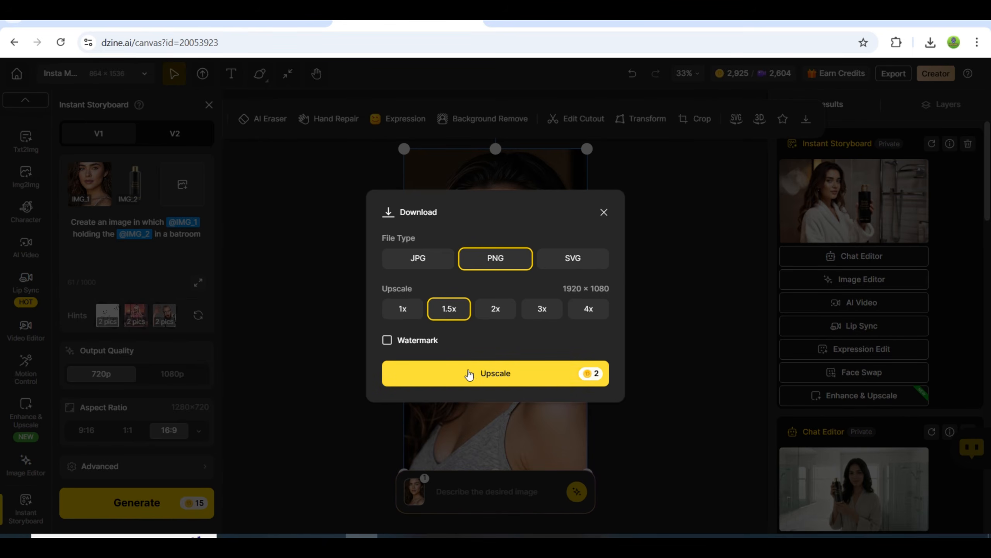
{"action": "left_click", "coordinate": [459, 382]}
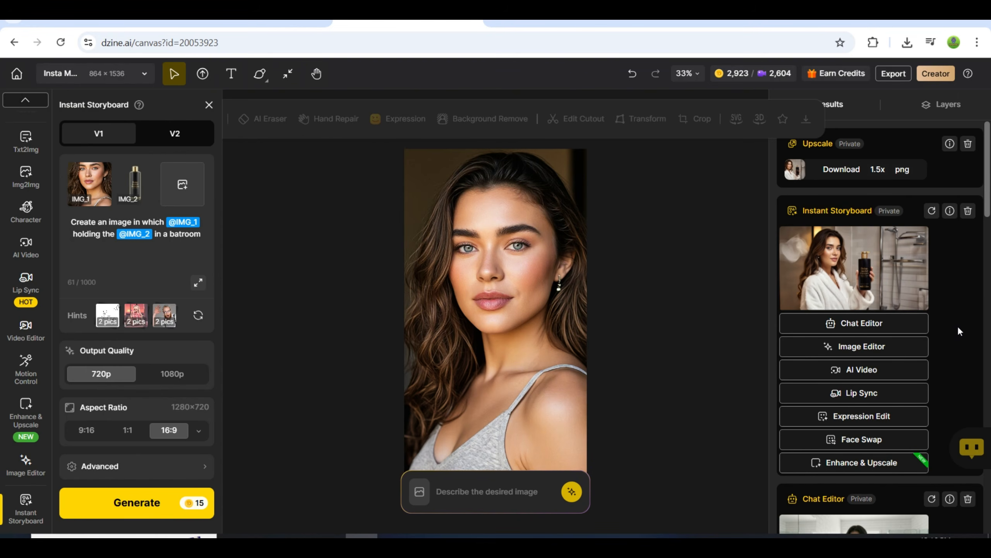
Start a Lip Sync from the storyboard image, with the woman's face selected and the original crop kept.
{"action": "left_click", "coordinate": [843, 394]}
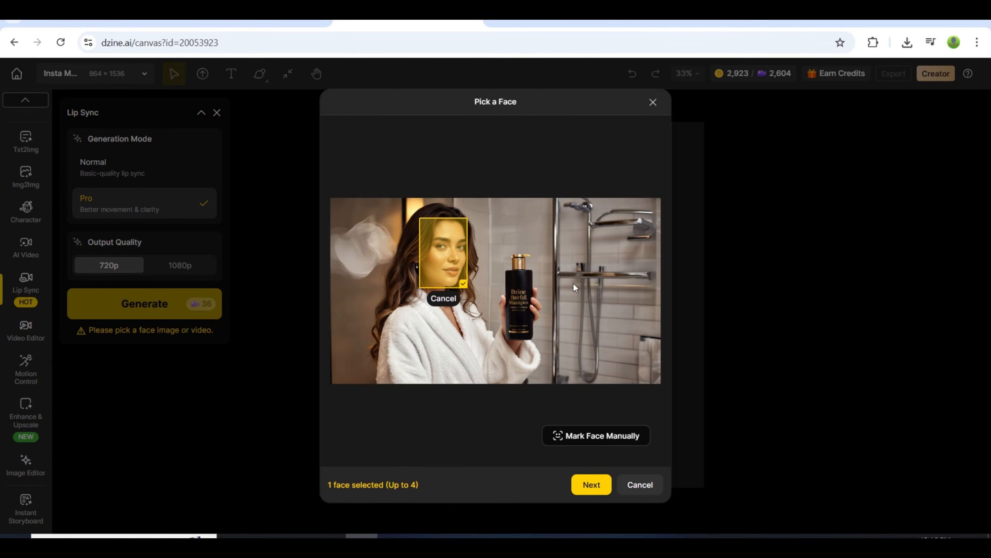
{"action": "left_click", "coordinate": [449, 260]}
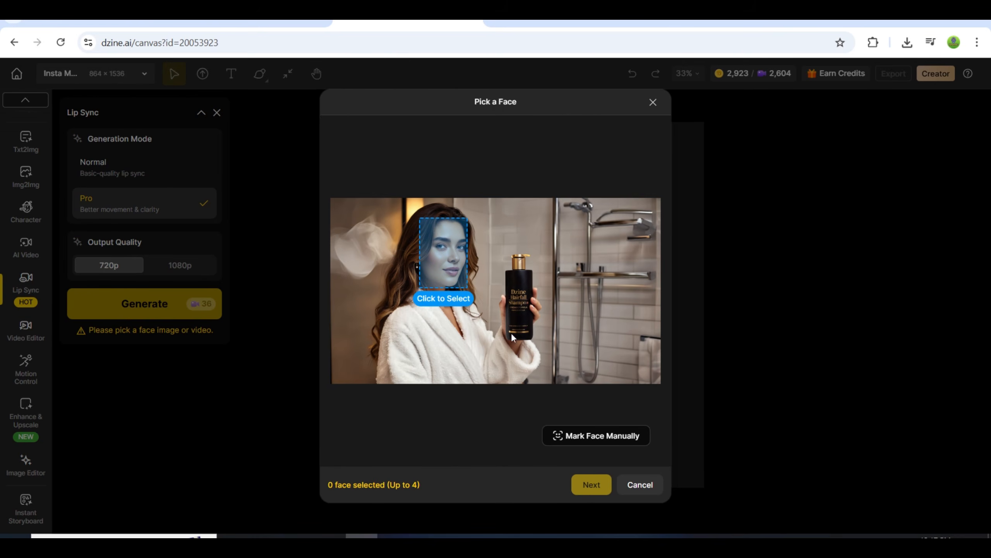
{"action": "left_click", "coordinate": [449, 262]}
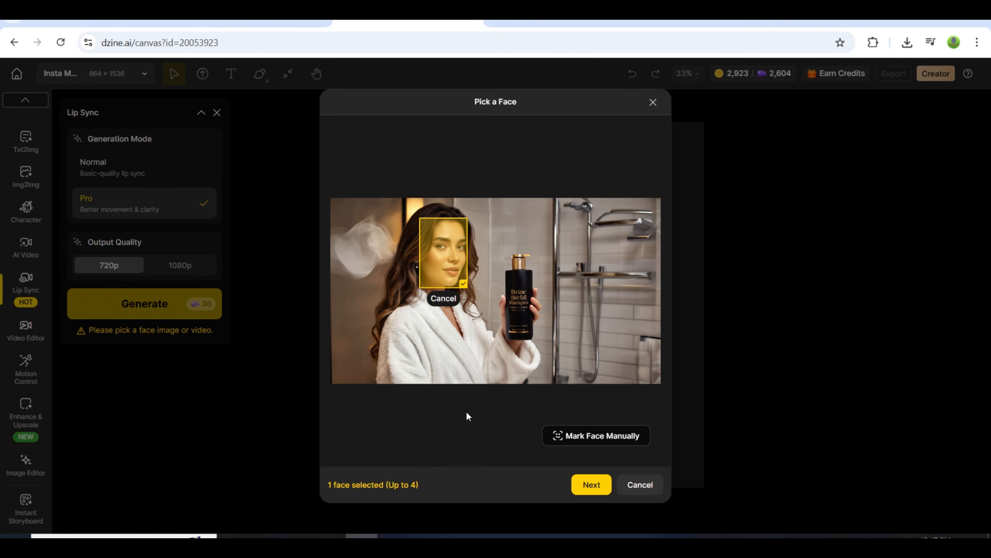
{"action": "left_click", "coordinate": [591, 485]}
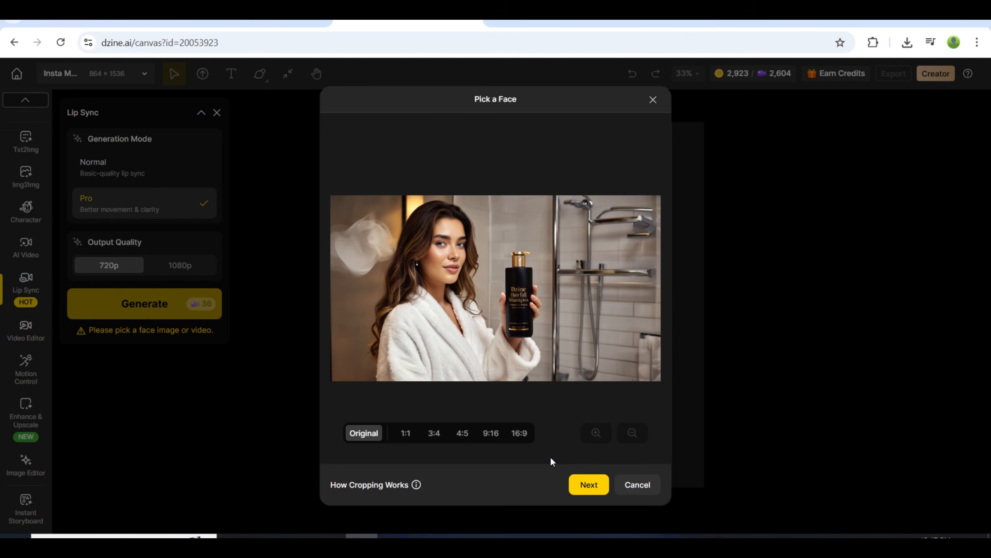
{"action": "left_click", "coordinate": [589, 484]}
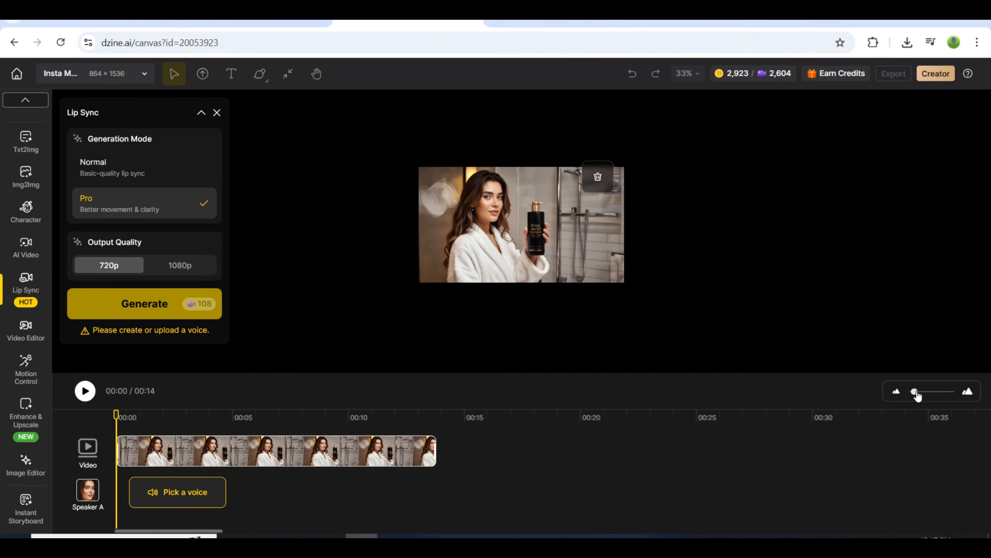
Browse the English text-to-speech voices, then upload an audio file as Speaker A's voice instead.
{"action": "left_click", "coordinate": [915, 392]}
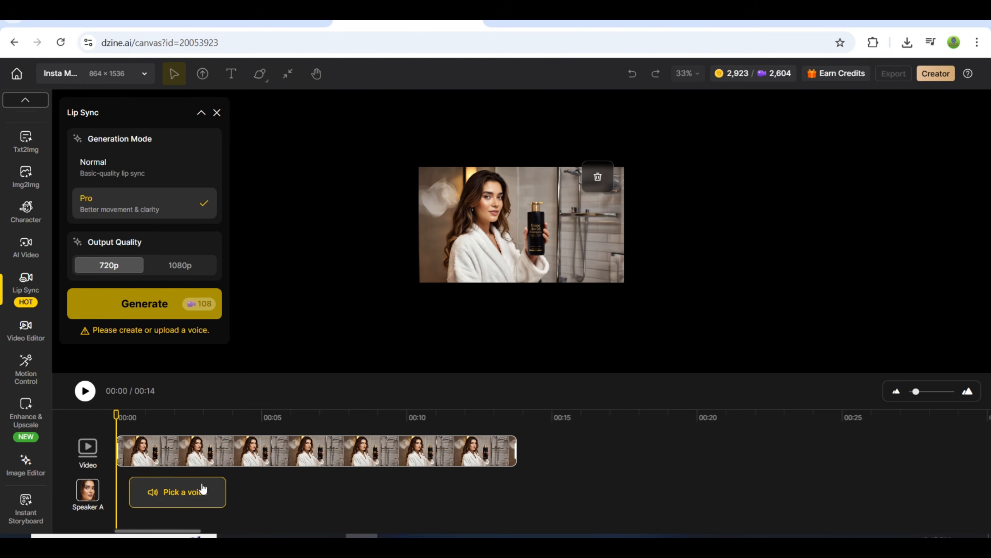
{"action": "left_click", "coordinate": [175, 493]}
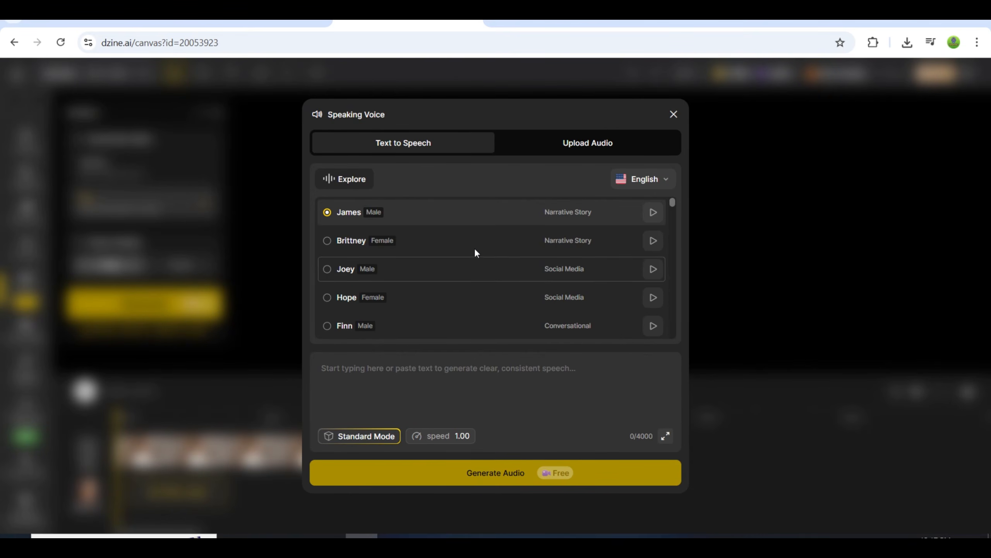
{"action": "scroll", "coordinate": [477, 249], "scroll_direction": "down", "scroll_amount": 5}
{"action": "scroll", "coordinate": [476, 265], "scroll_direction": "down", "scroll_amount": 10}
{"action": "scroll", "coordinate": [506, 283], "scroll_direction": "down", "scroll_amount": 5}
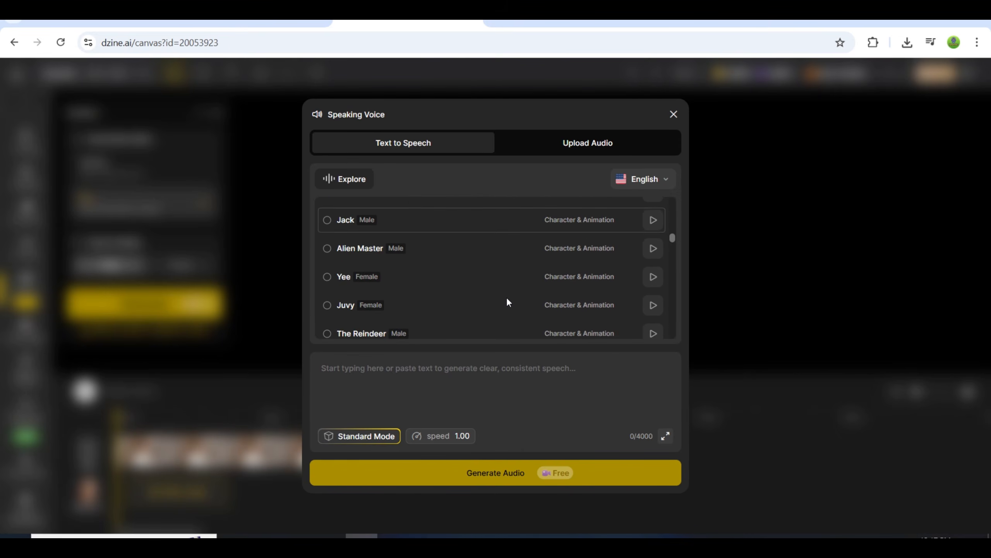
{"action": "scroll", "coordinate": [507, 301], "scroll_direction": "up", "scroll_amount": 8}
{"action": "scroll", "coordinate": [507, 303], "scroll_direction": "up", "scroll_amount": 6}
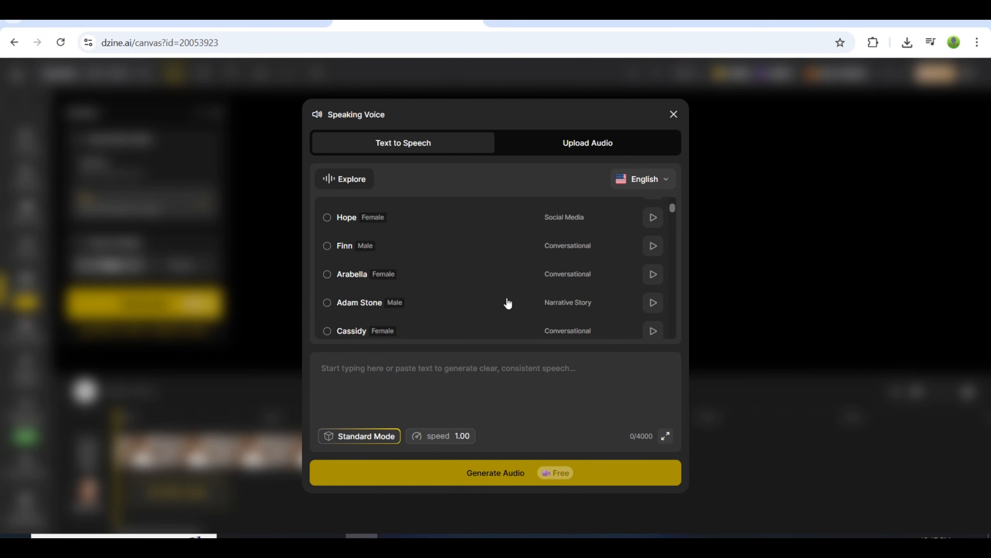
{"action": "left_click", "coordinate": [564, 153]}
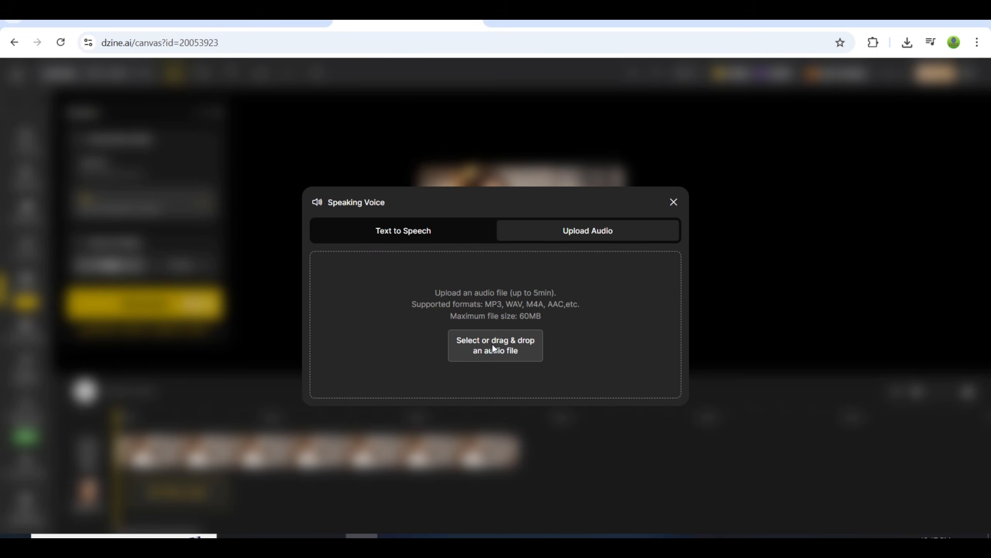
{"action": "left_click", "coordinate": [575, 314]}
{"action": "key", "text": "Escape"}
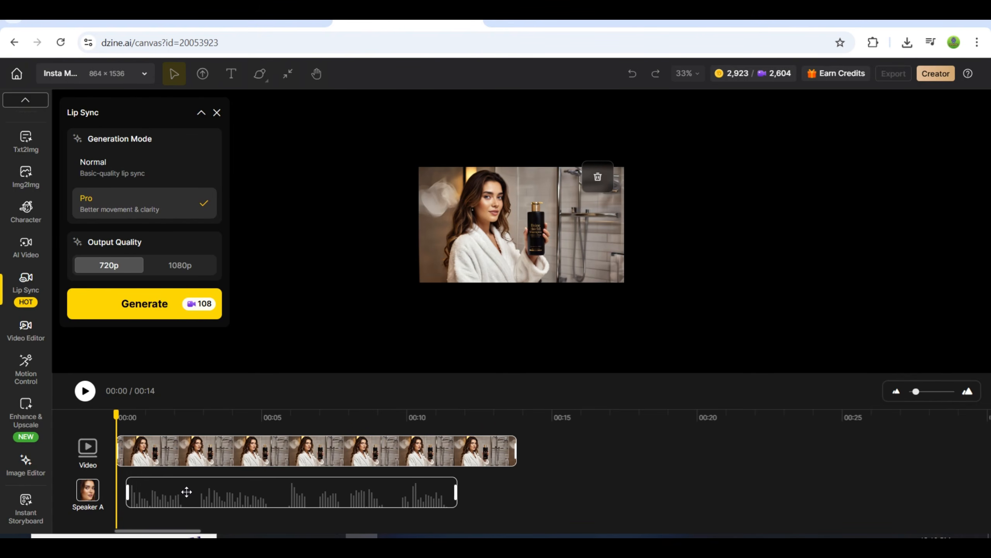
Shift Speaker A's audio clip to start at about 1 second and generate the lip-sync video in Pro mode at 720p.
{"action": "left_click_drag", "start_coordinate": [187, 492], "coordinate": [204, 492]}
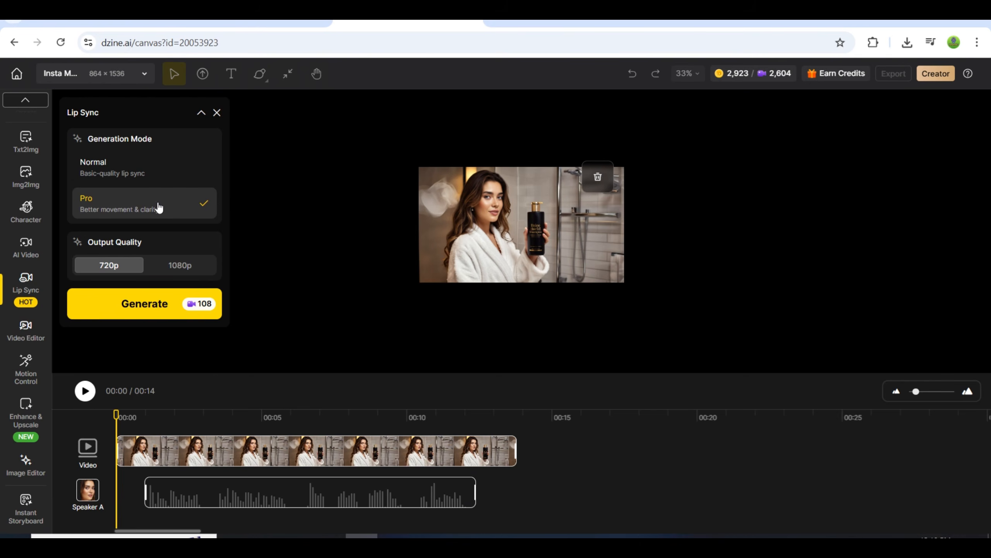
{"action": "left_click", "coordinate": [135, 309]}
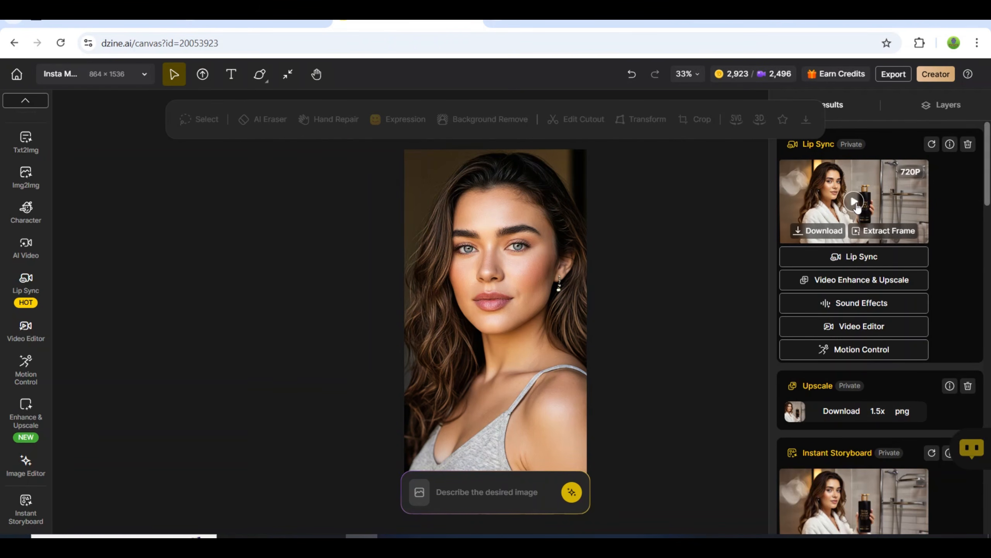
Play the generated lip-sync video in the enlarged view with the volume raised.
{"action": "left_click", "coordinate": [856, 203]}
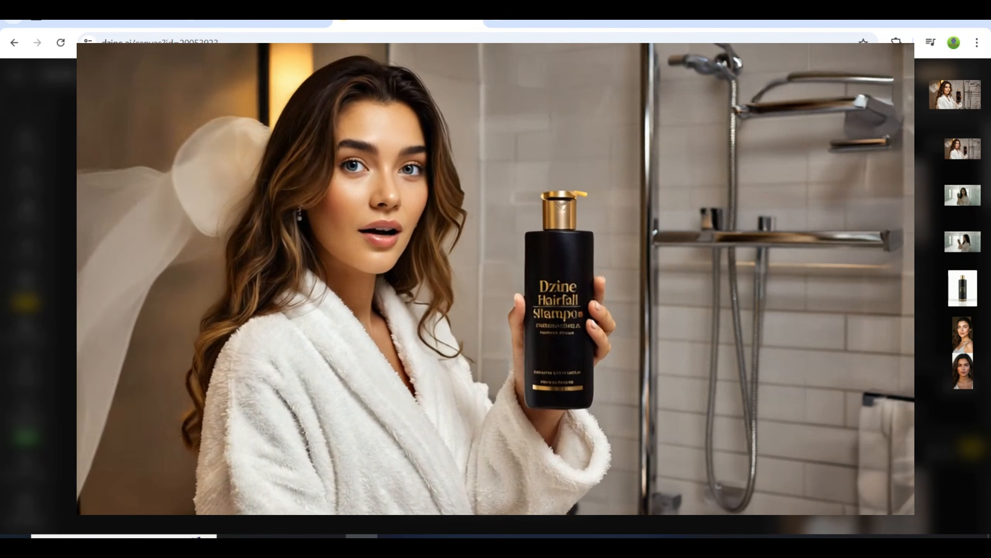
{"action": "key", "text": "XF86AudioRaiseVolume"}
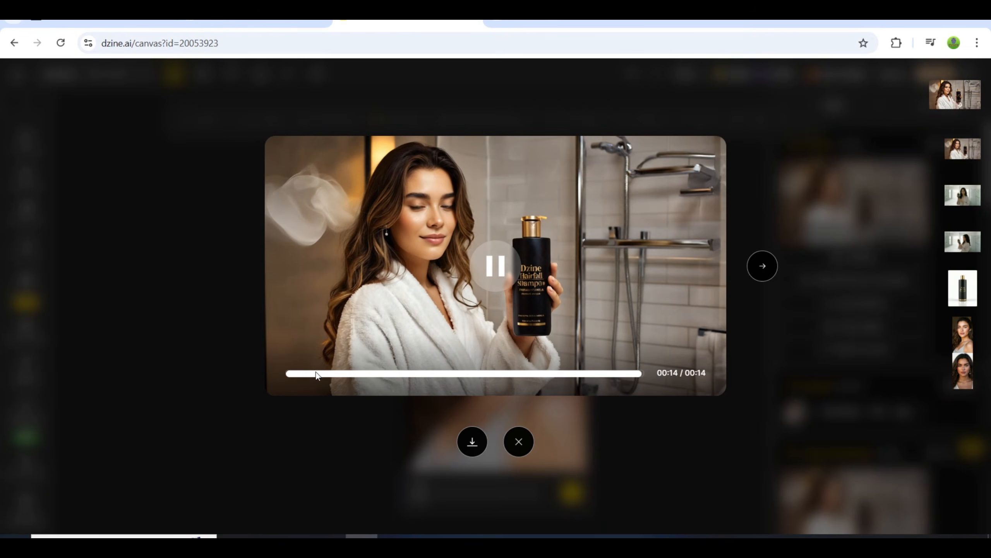
{"action": "left_click", "coordinate": [501, 268]}
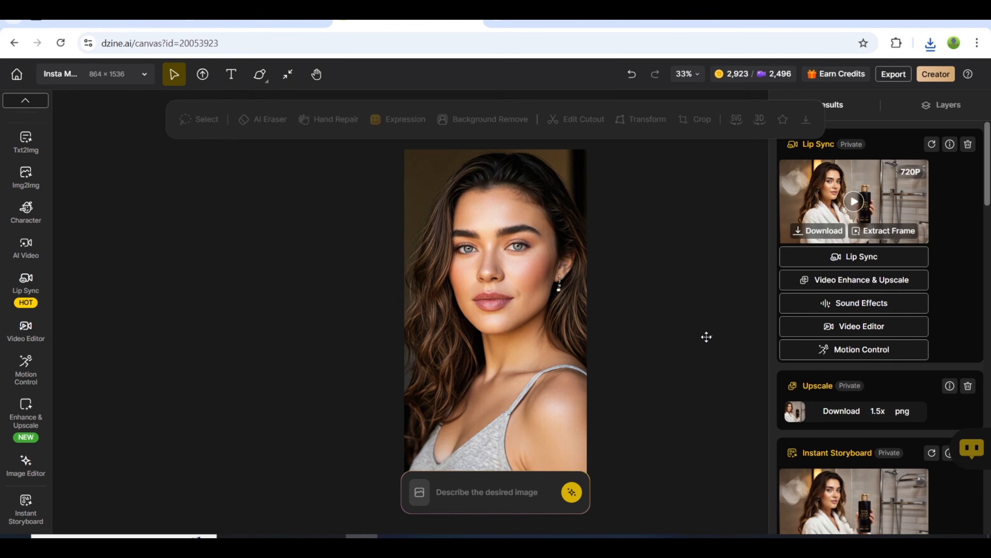
Using the storyboard image as Chat Editor reference, generate with the prompt "add another girl in the frame wearing the same outfit" and open the result enlarged.
{"action": "scroll", "coordinate": [706, 336], "scroll_direction": "down", "scroll_amount": 1}
{"action": "scroll", "coordinate": [706, 337], "scroll_direction": "up", "scroll_amount": 1}
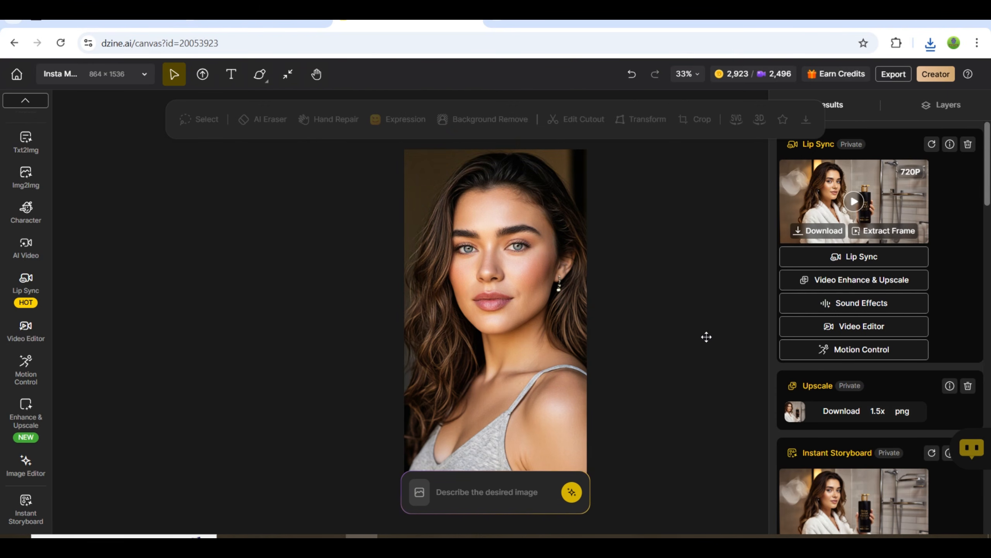
{"action": "scroll", "coordinate": [989, 206], "scroll_direction": "down", "scroll_amount": 2}
{"action": "scroll", "coordinate": [990, 206], "scroll_direction": "down", "scroll_amount": 2}
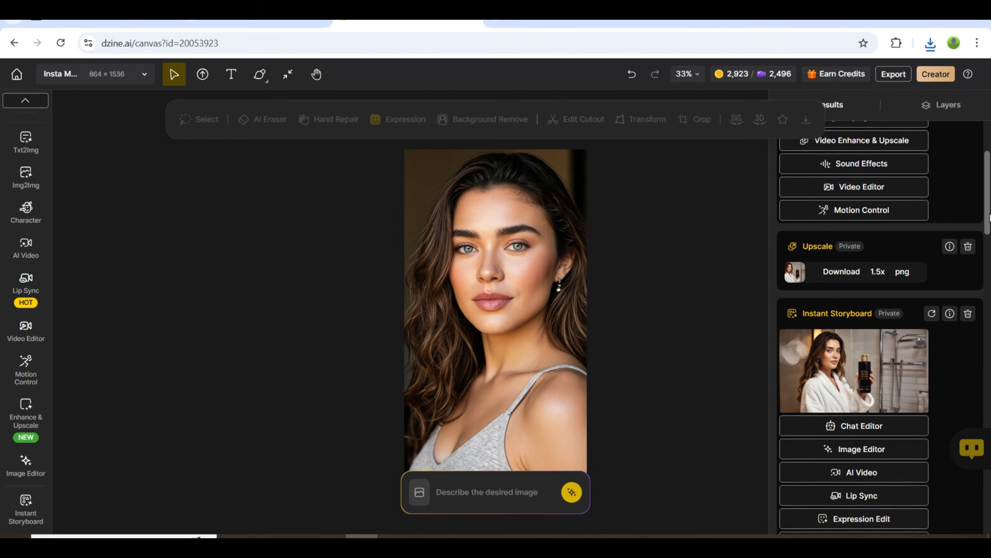
{"action": "left_click", "coordinate": [855, 415]}
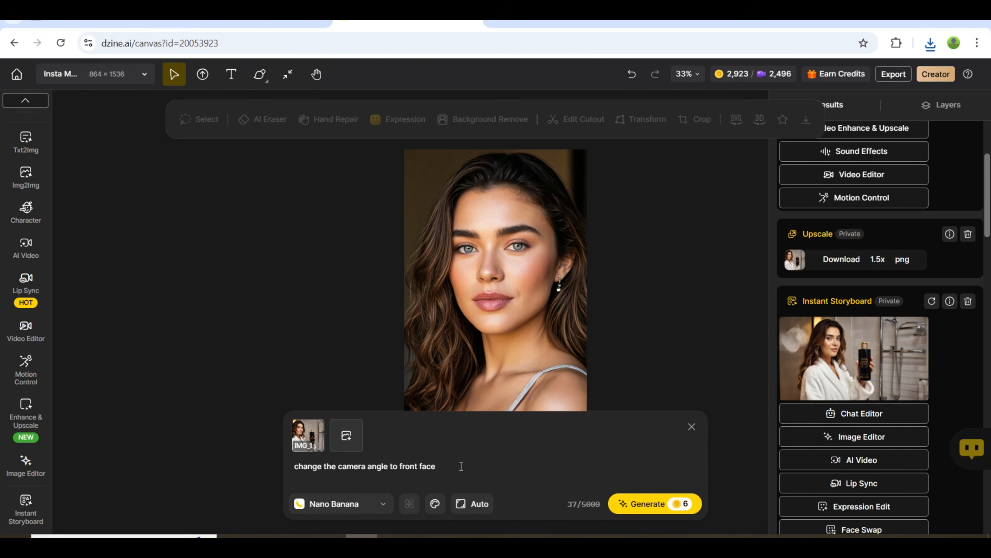
{"action": "triple_click", "coordinate": [391, 467]}
{"action": "type", "text": "add another girl i"}
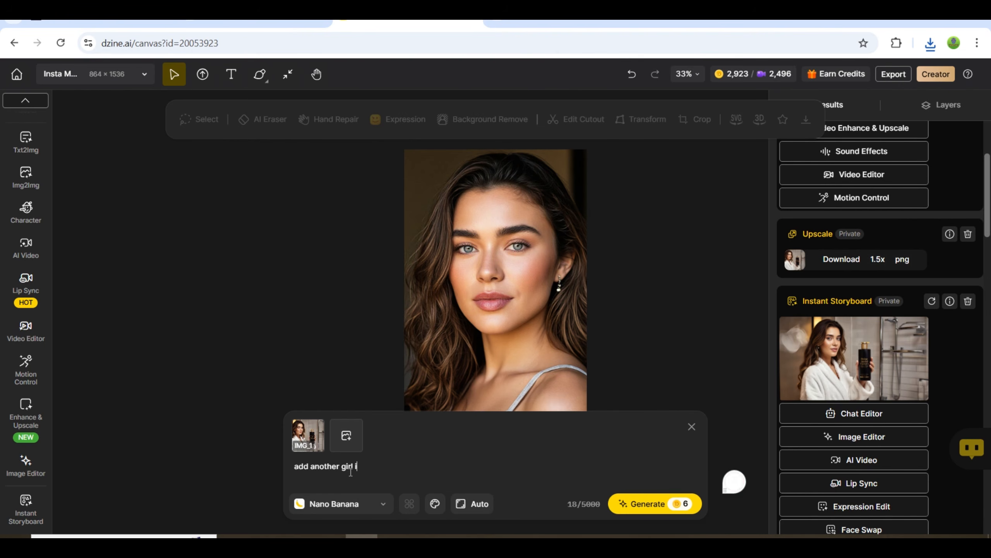
{"action": "type", "text": "n the frame wearing the same outfit"}
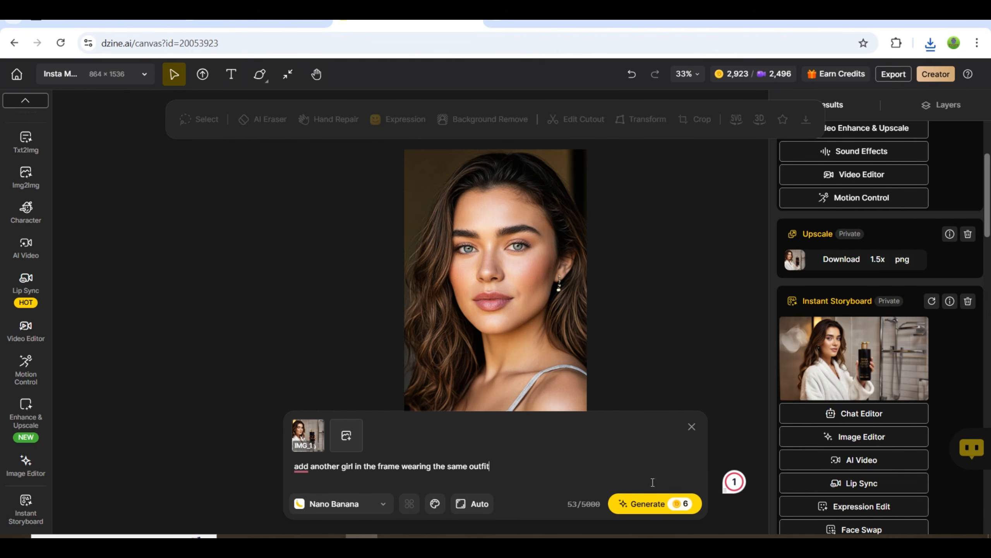
{"action": "left_click", "coordinate": [669, 504]}
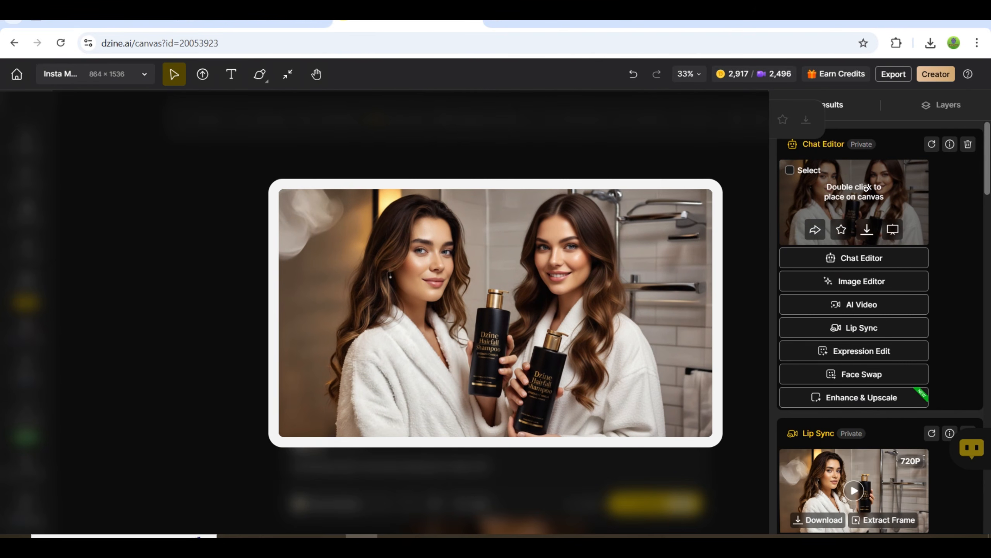
{"action": "left_click", "coordinate": [866, 189]}
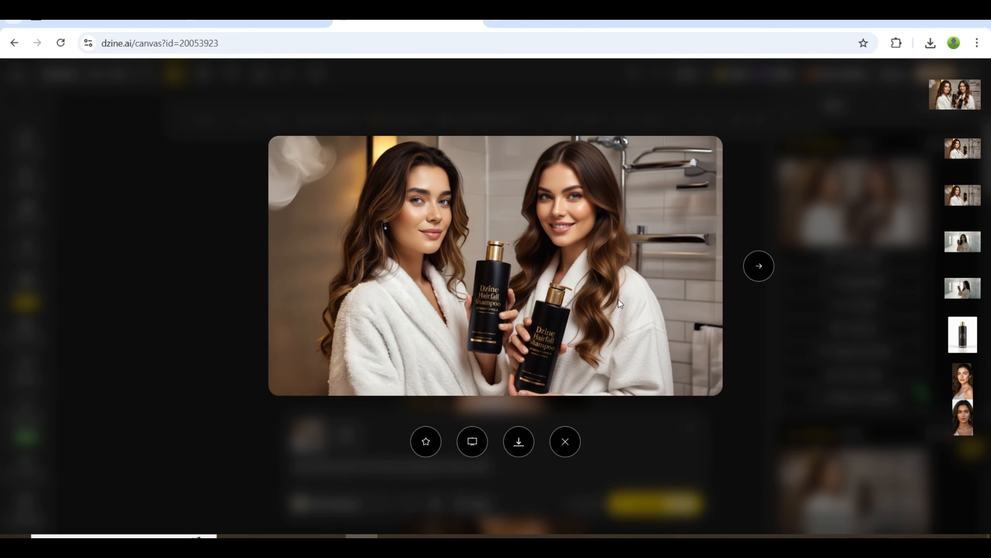
Close the enlarged image and start Lip Sync on the two-girl shampoo image with both women's faces selected as speakers.
{"action": "key", "text": "Escape"}
{"action": "left_click", "coordinate": [866, 326]}
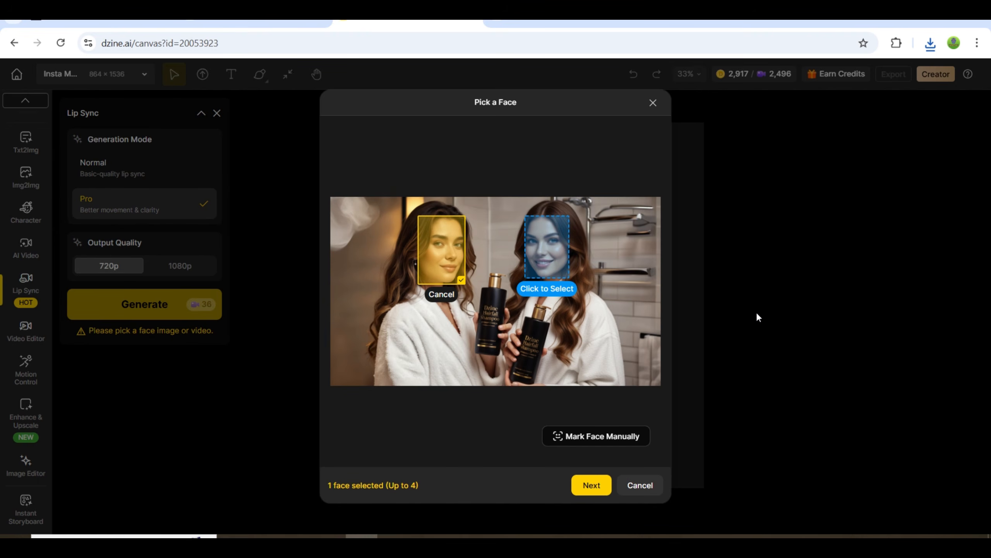
{"action": "left_click", "coordinate": [550, 253]}
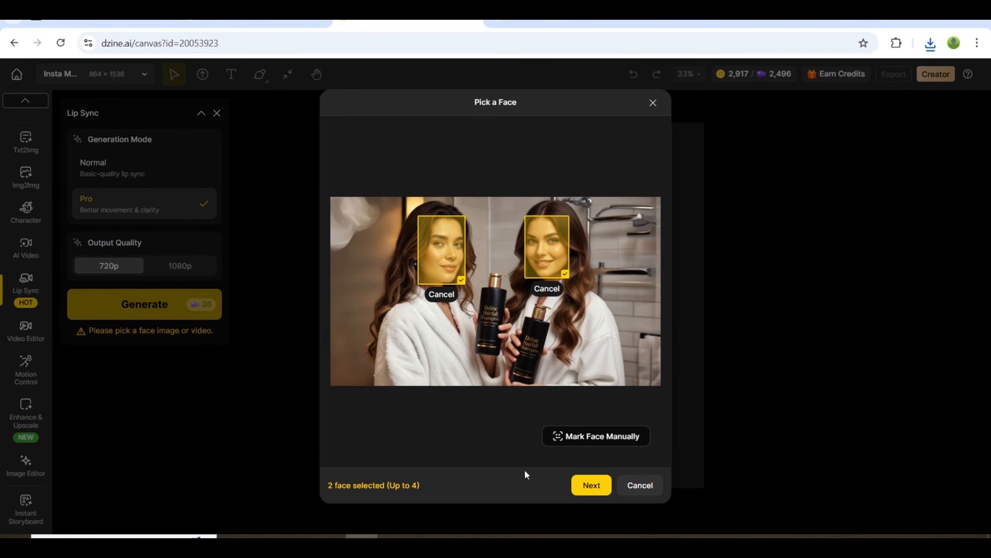
{"action": "left_click", "coordinate": [586, 483]}
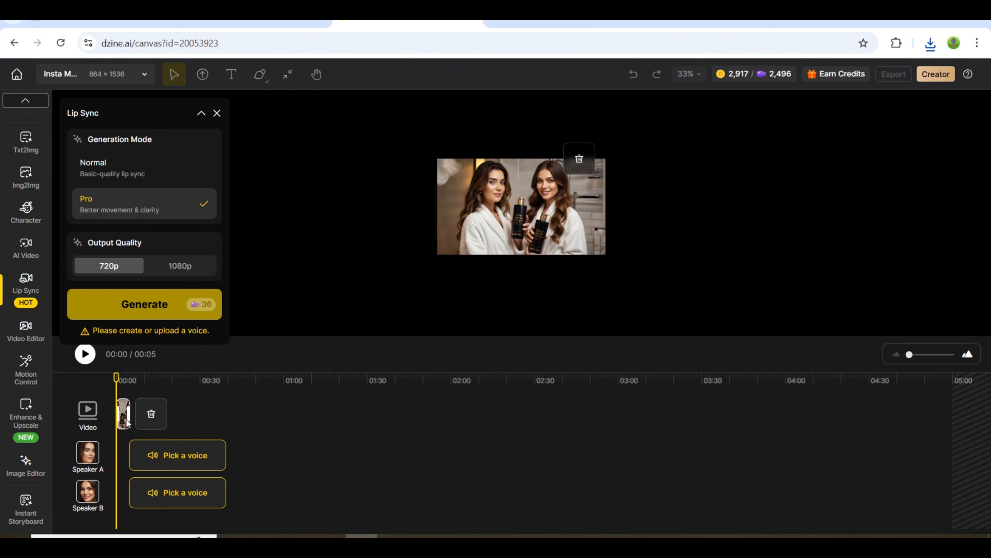
Upload a separate audio file as the voice for Speaker A and another for Speaker B.
{"action": "left_click", "coordinate": [165, 465]}
{"action": "left_click", "coordinate": [587, 145]}
{"action": "left_click", "coordinate": [496, 342]}
{"action": "double_click", "coordinate": [429, 278]}
{"action": "left_click", "coordinate": [180, 500]}
{"action": "left_click", "coordinate": [588, 143]}
{"action": "left_click", "coordinate": [497, 343]}
{"action": "double_click", "coordinate": [289, 274]}
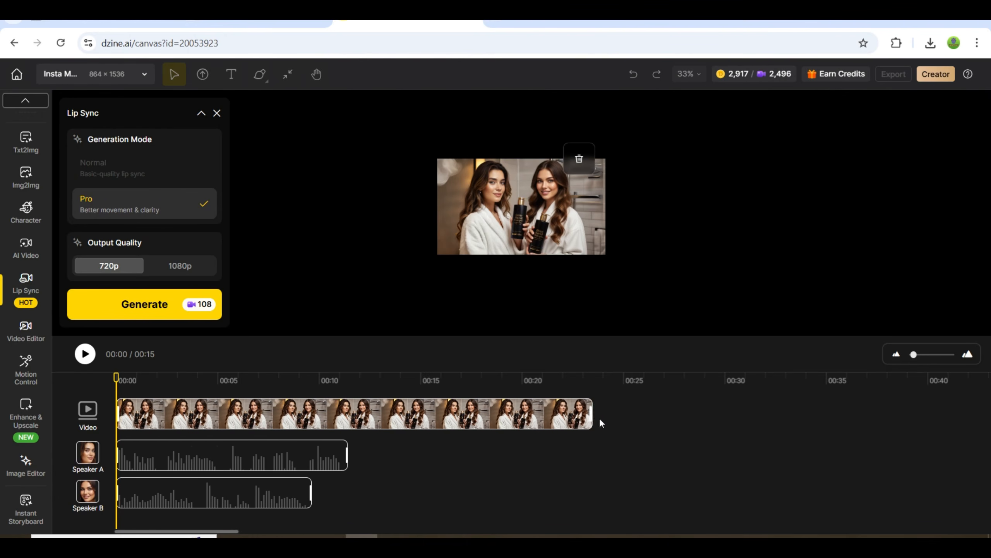
Shift Speaker A's clip slightly after the start, place Speaker B's clip just after it ends, and generate the lip-sync video in Pro mode at 720p.
{"action": "left_click_drag", "start_coordinate": [195, 454], "coordinate": [225, 454]}
{"action": "left_click_drag", "start_coordinate": [199, 491], "coordinate": [451, 481]}
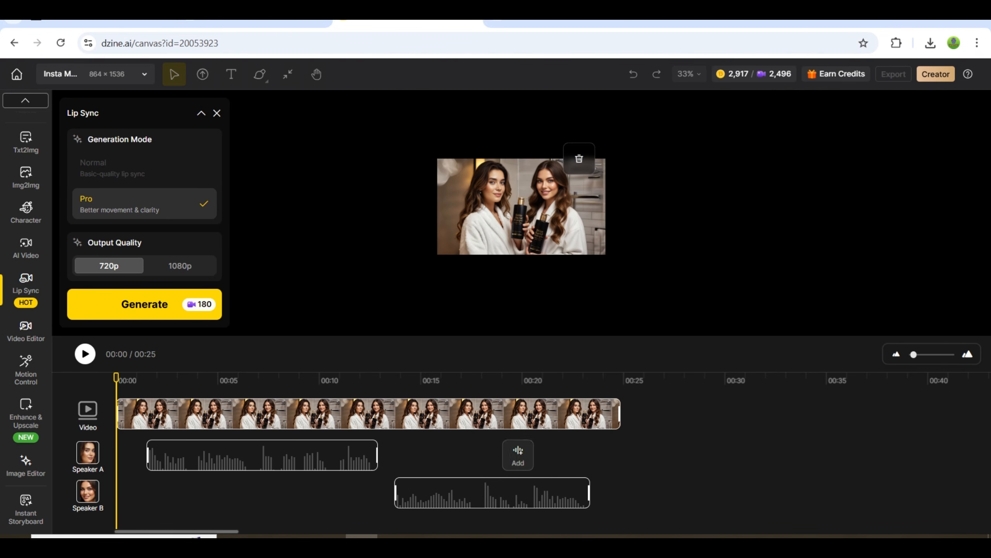
{"action": "left_click_drag", "start_coordinate": [234, 455], "coordinate": [217, 455]}
{"action": "left_click_drag", "start_coordinate": [426, 478], "coordinate": [404, 477]}
{"action": "left_click", "coordinate": [146, 306]}
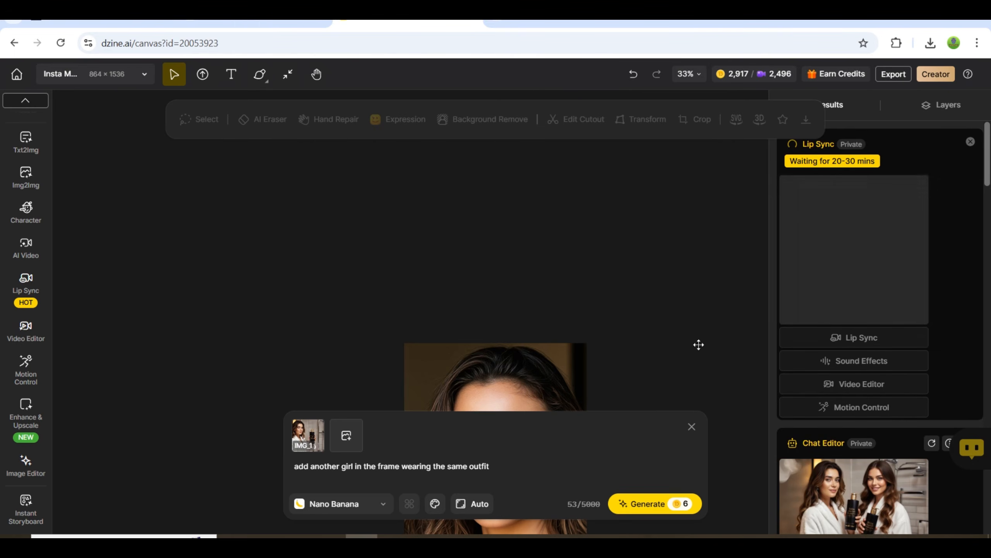
Play the generated two-speaker lip-sync video in the enlarged view.
{"action": "mouse_move", "coordinate": [898, 204]}
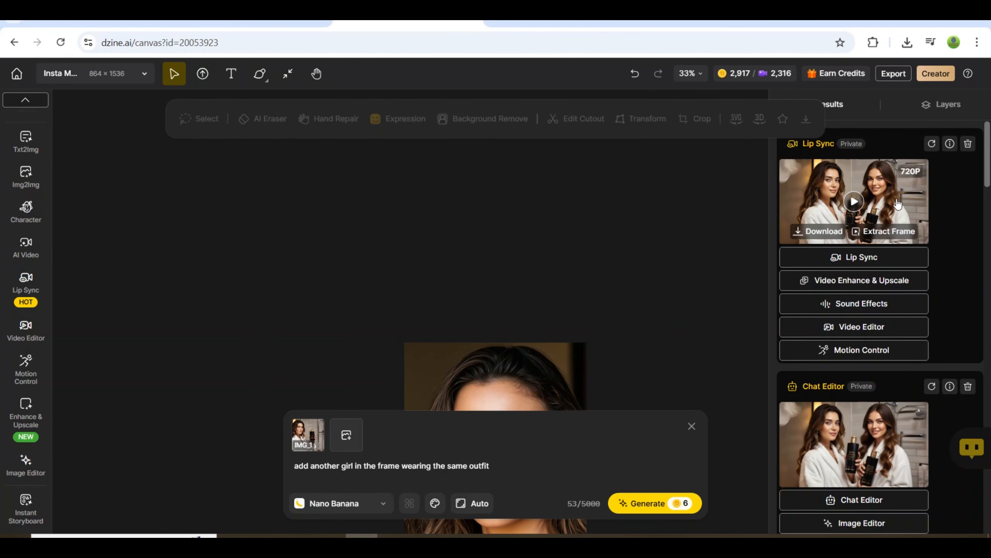
{"action": "left_click", "coordinate": [854, 202]}
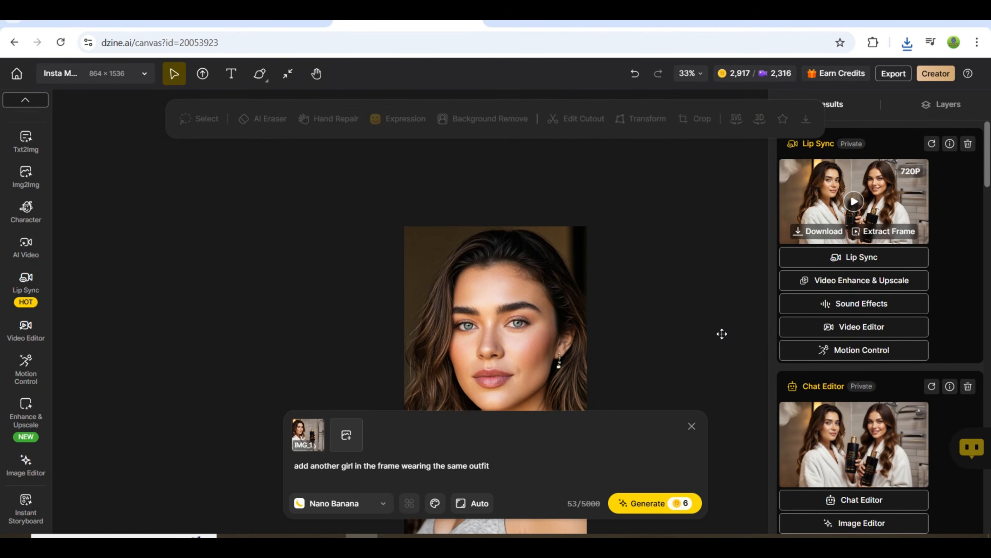
{"action": "scroll", "coordinate": [721, 334], "scroll_direction": "down", "scroll_amount": 2}
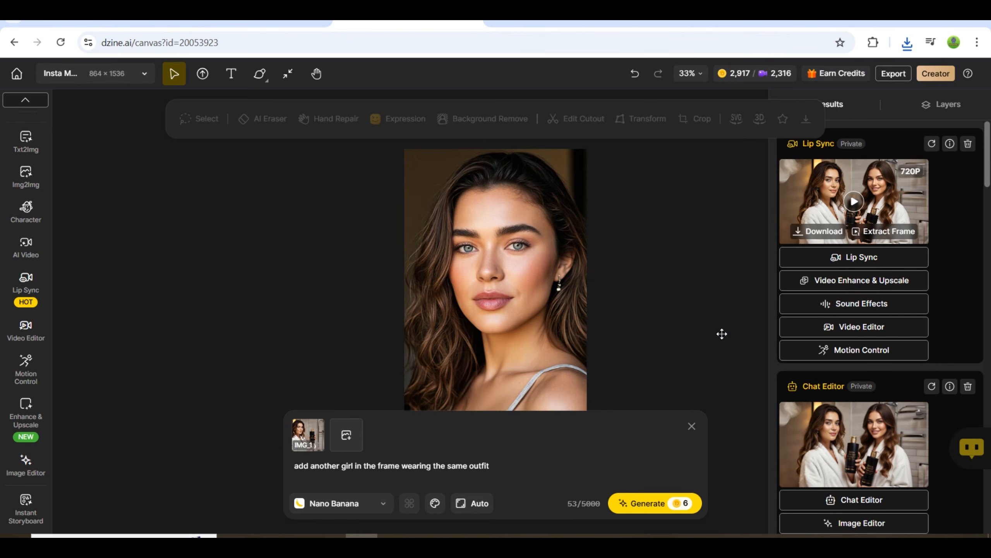
{"action": "scroll", "coordinate": [733, 351], "scroll_direction": "down", "scroll_amount": 2}
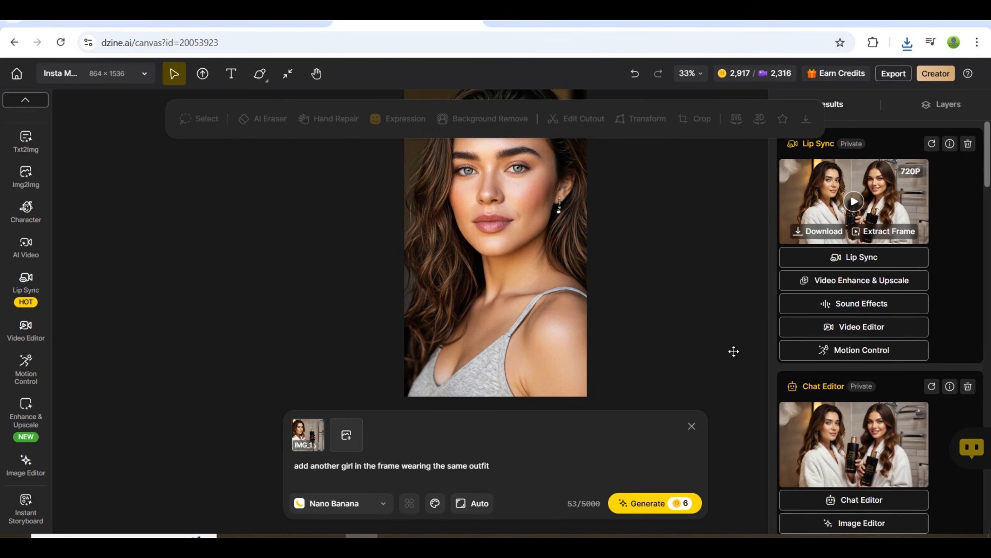
{"action": "scroll", "coordinate": [734, 351], "scroll_direction": "up", "scroll_amount": 5}
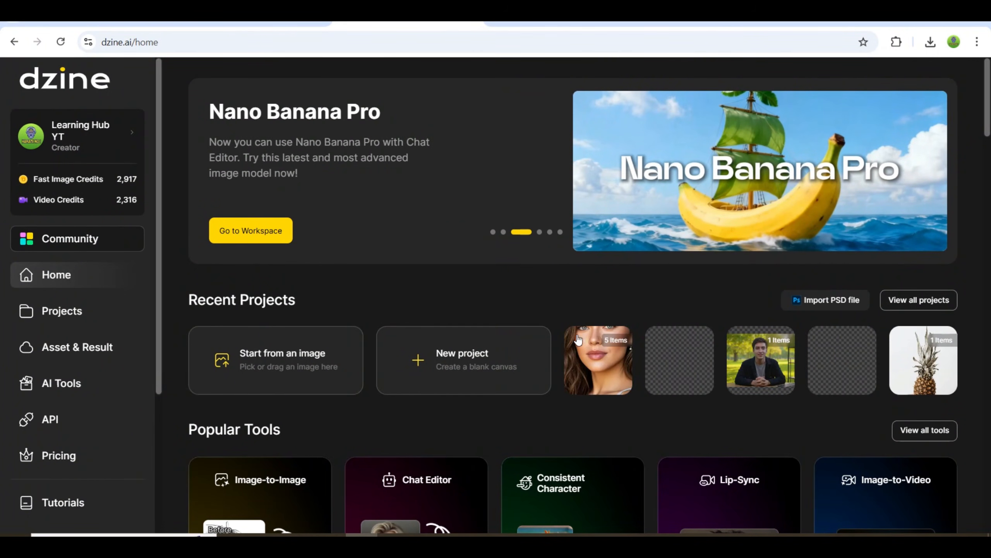
Look through the home page's popular tools, tutorials, style creation, Game Design and People Photography sections.
{"action": "scroll", "coordinate": [590, 299], "scroll_direction": "down", "scroll_amount": 3}
{"action": "scroll", "coordinate": [605, 304], "scroll_direction": "down", "scroll_amount": 2}
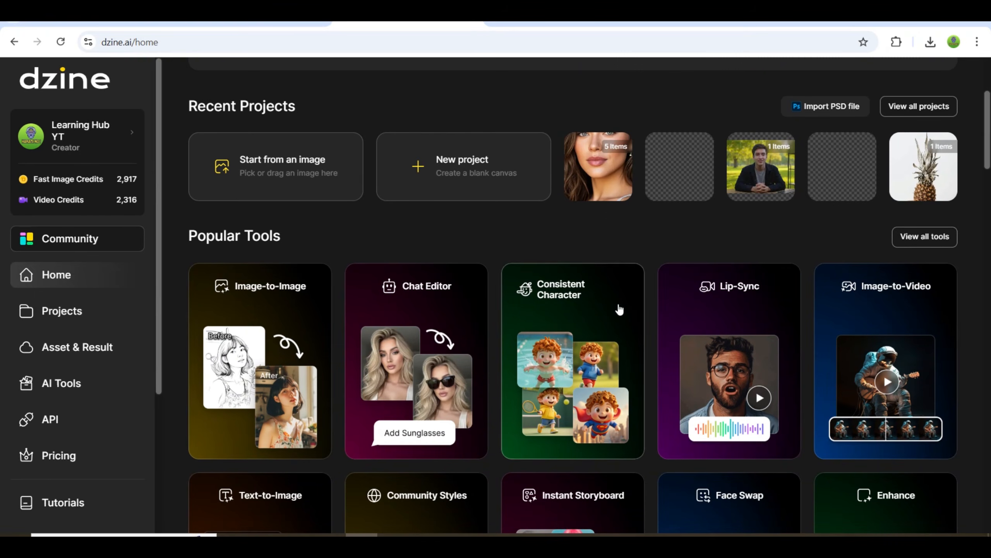
{"action": "scroll", "coordinate": [664, 317], "scroll_direction": "down", "scroll_amount": 2}
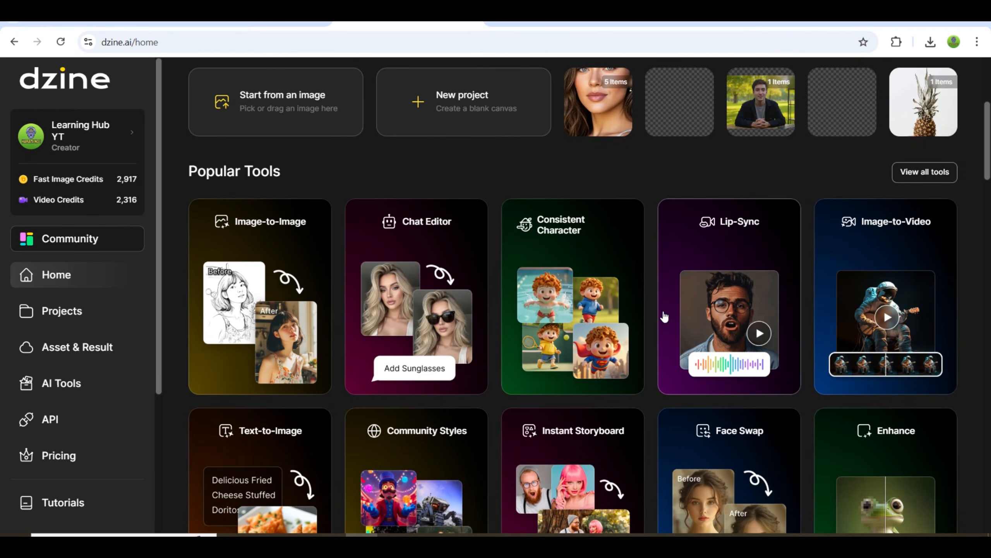
{"action": "scroll", "coordinate": [664, 318], "scroll_direction": "down", "scroll_amount": 2}
{"action": "scroll", "coordinate": [664, 318], "scroll_direction": "down", "scroll_amount": 2}
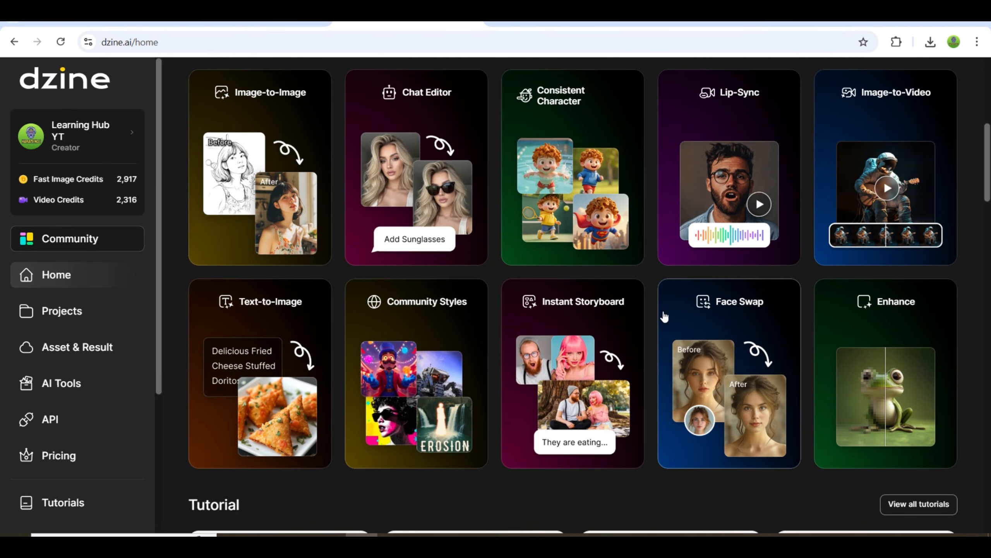
{"action": "scroll", "coordinate": [664, 317], "scroll_direction": "down", "scroll_amount": 2}
{"action": "scroll", "coordinate": [664, 321], "scroll_direction": "down", "scroll_amount": 4}
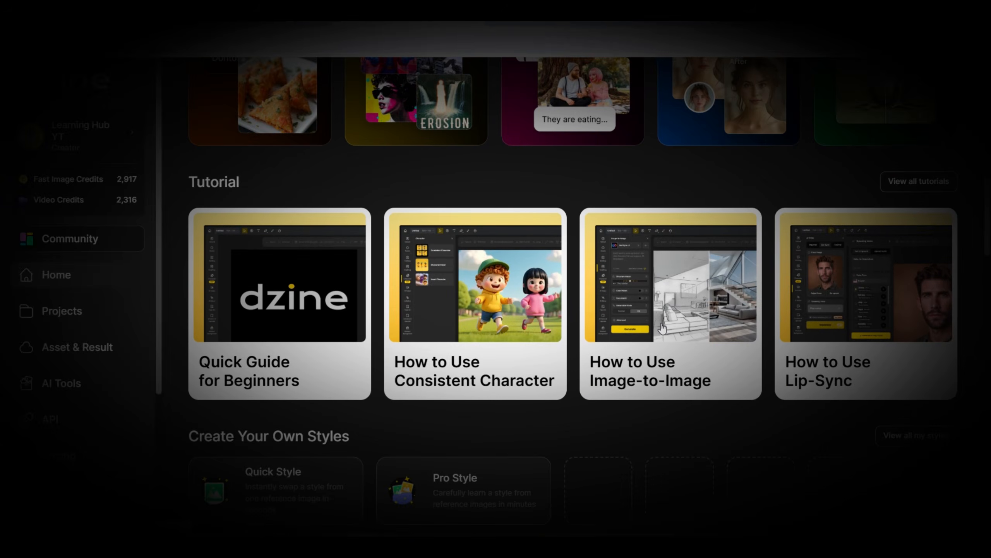
{"action": "scroll", "coordinate": [662, 327], "scroll_direction": "down", "scroll_amount": 6}
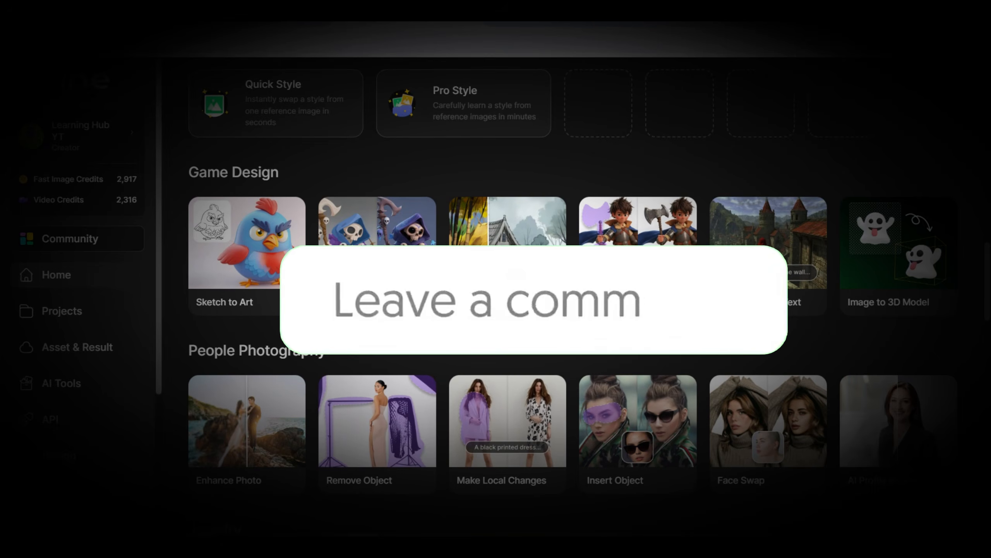